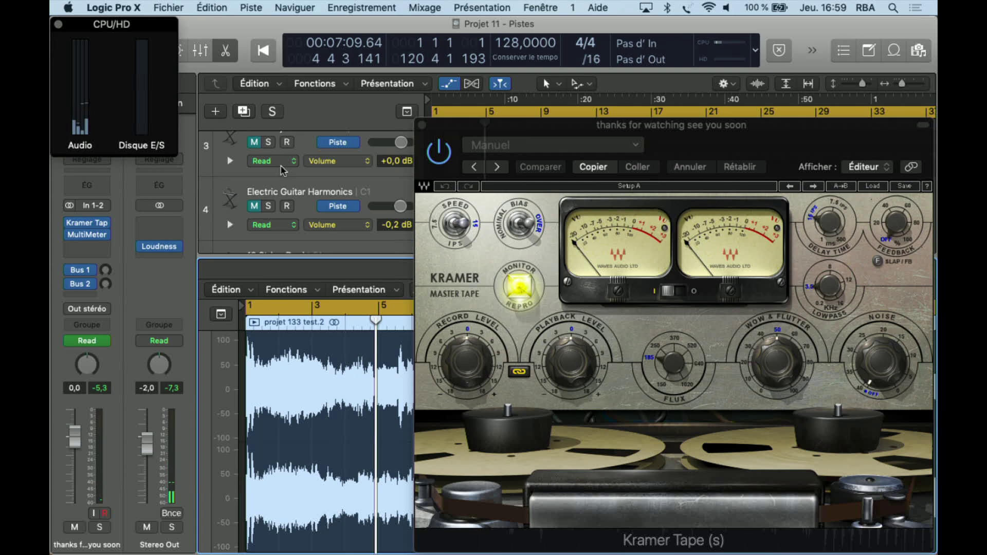
Play the song and audition the Kramer Tape Full Reset preset, comparing the sound with the plug-in bypassed and active.
key(space)
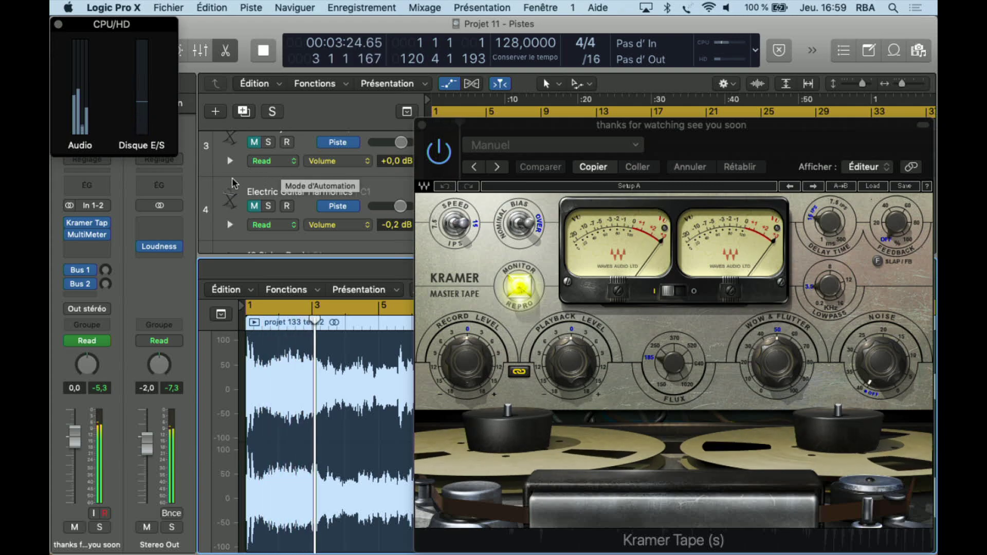
click(441, 161)
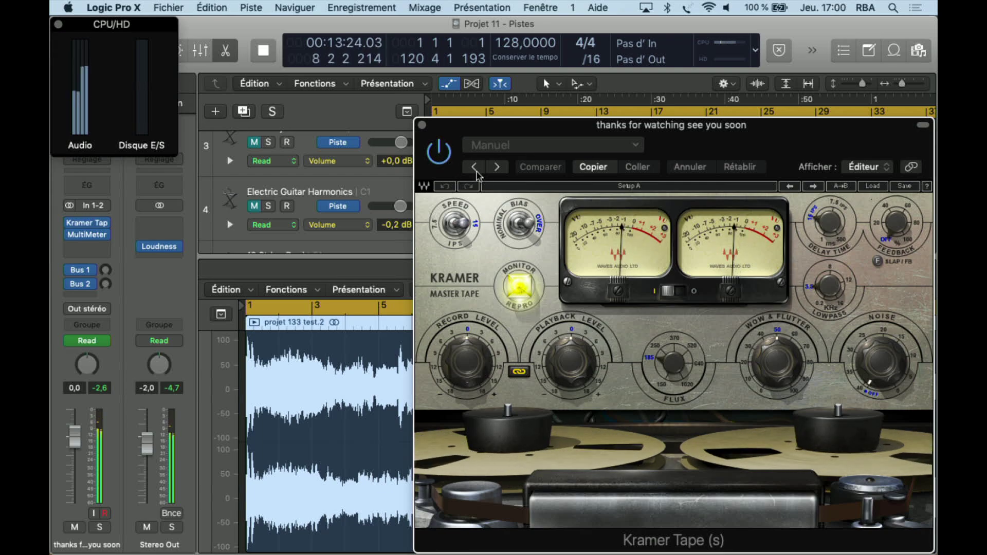
click(497, 167)
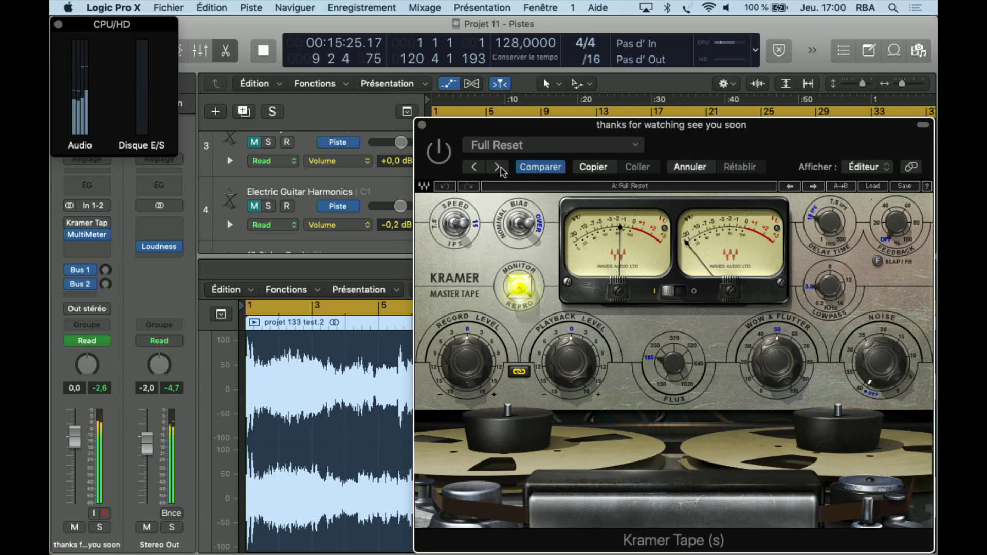
click(446, 158)
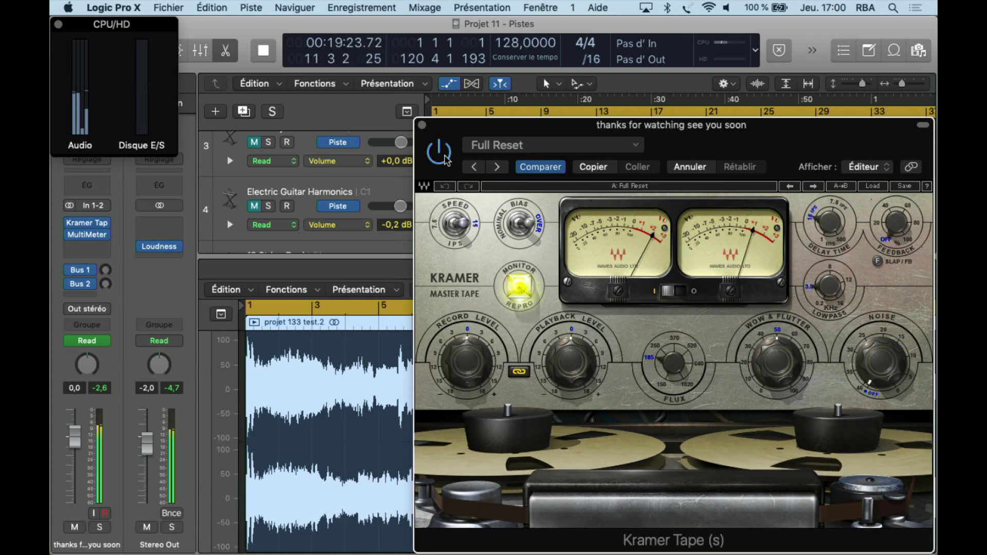
Audition the Acc-Gtr and Acc-Gtr Slap Dly presets, restarting playback near bar 2 and comparing against the bypassed sound.
click(497, 168)
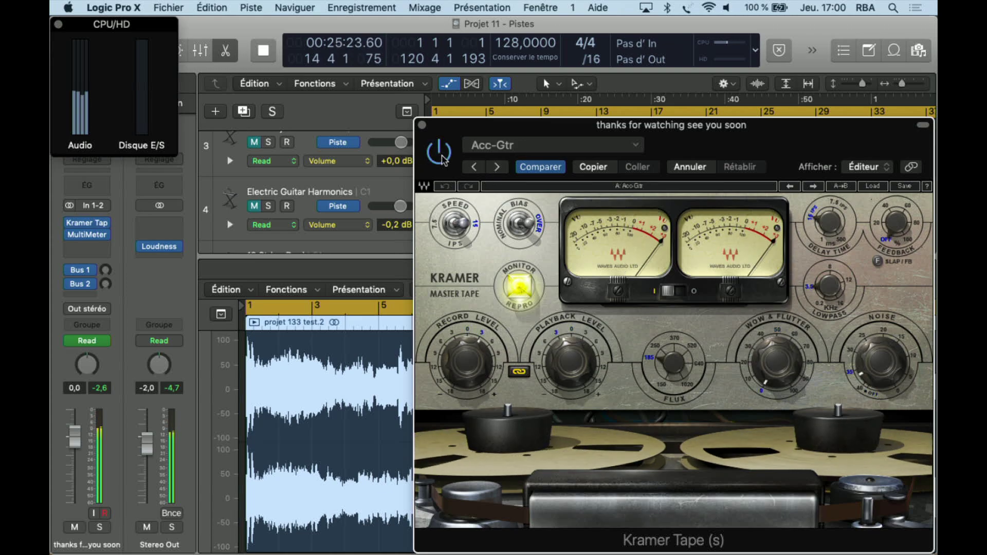
click(455, 101)
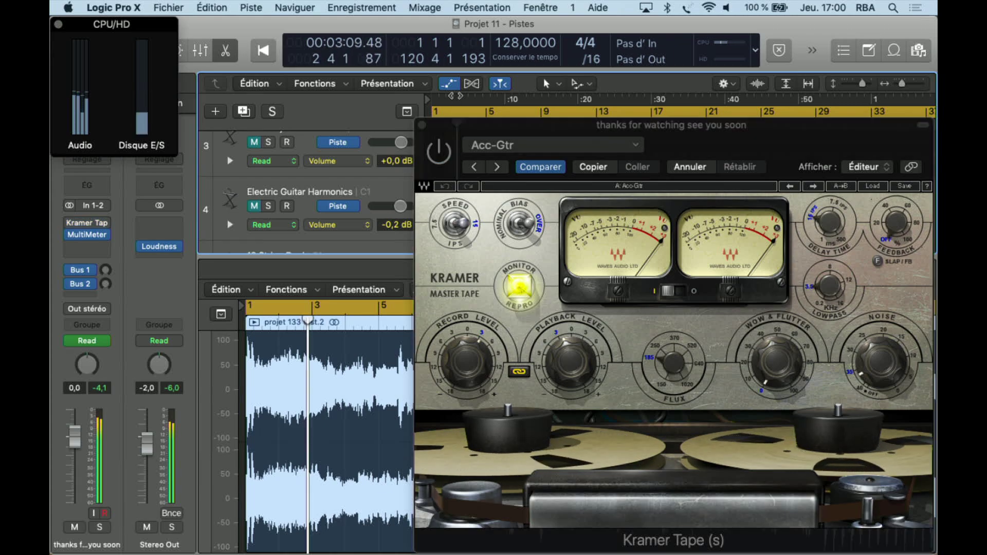
click(497, 166)
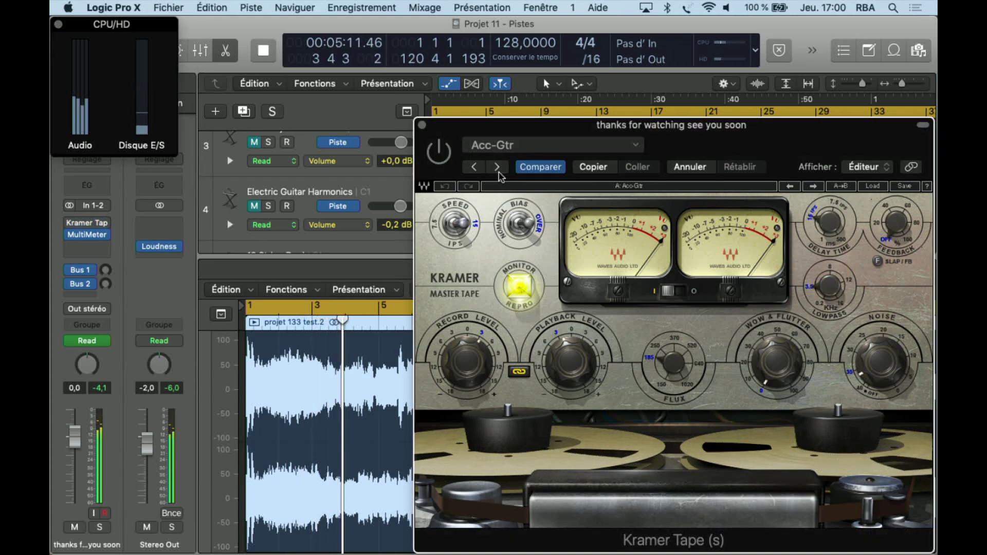
click(439, 161)
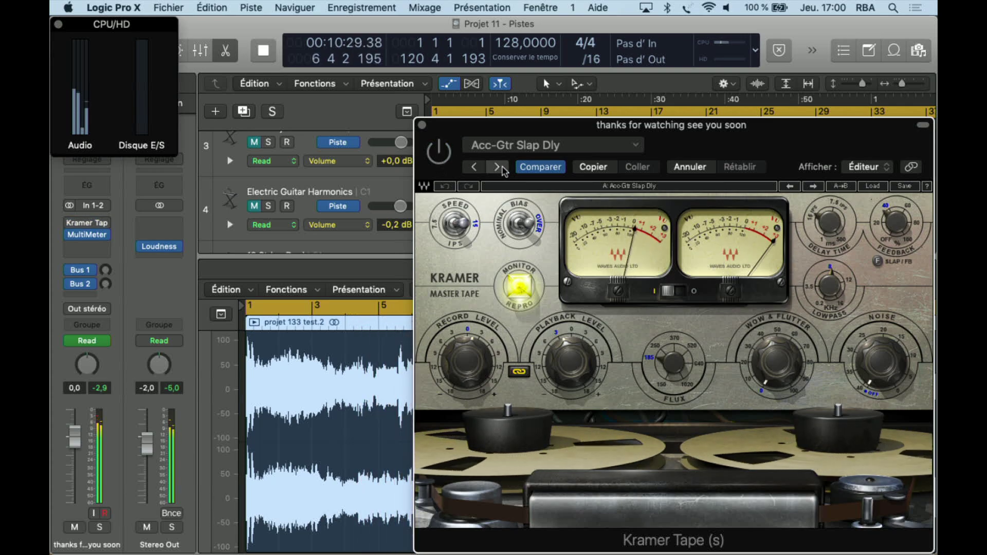
Audition the AcGTR Warm and Clean Bass DI presets, switching the plug-in on and off to compare each.
click(498, 167)
click(439, 161)
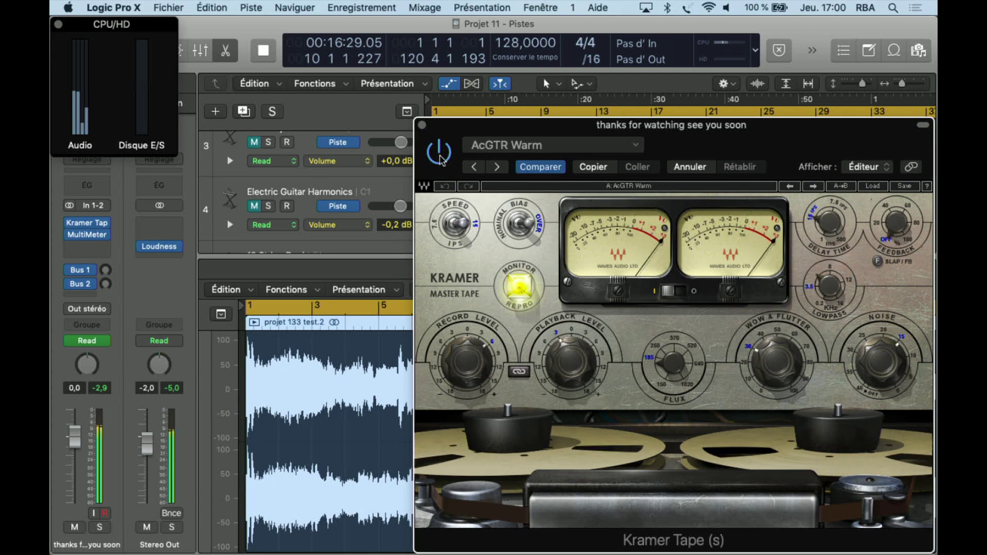
click(440, 158)
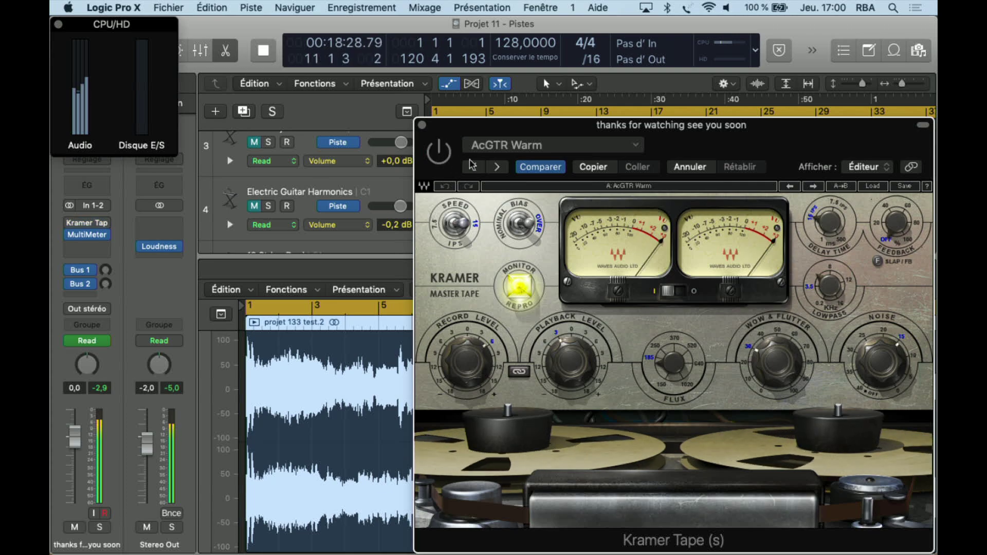
click(497, 168)
click(439, 159)
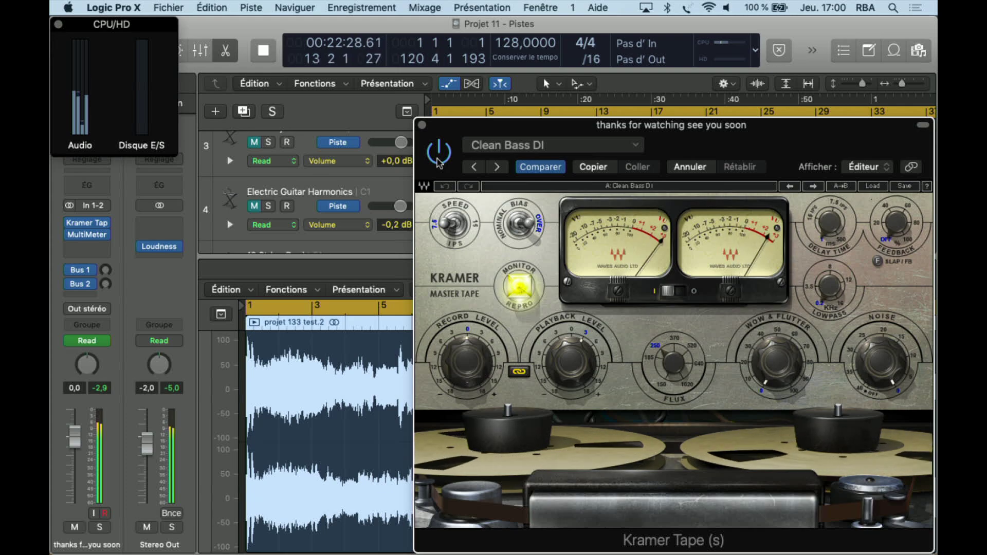
click(441, 160)
Compare the Dirty Bass DI and DI Bass Fatten 1 presets with the bypassed sound.
click(495, 168)
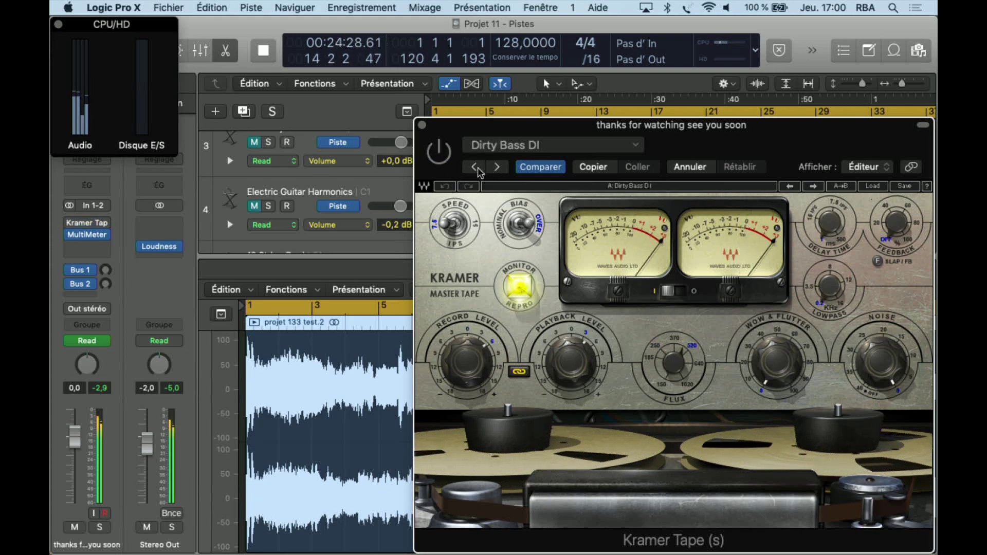
click(441, 158)
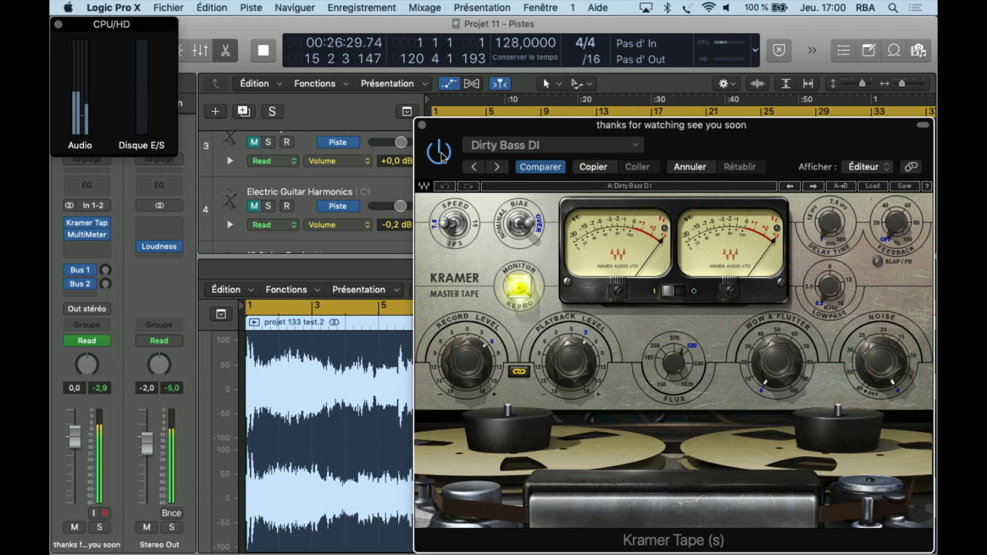
click(441, 157)
click(496, 168)
click(440, 163)
click(441, 164)
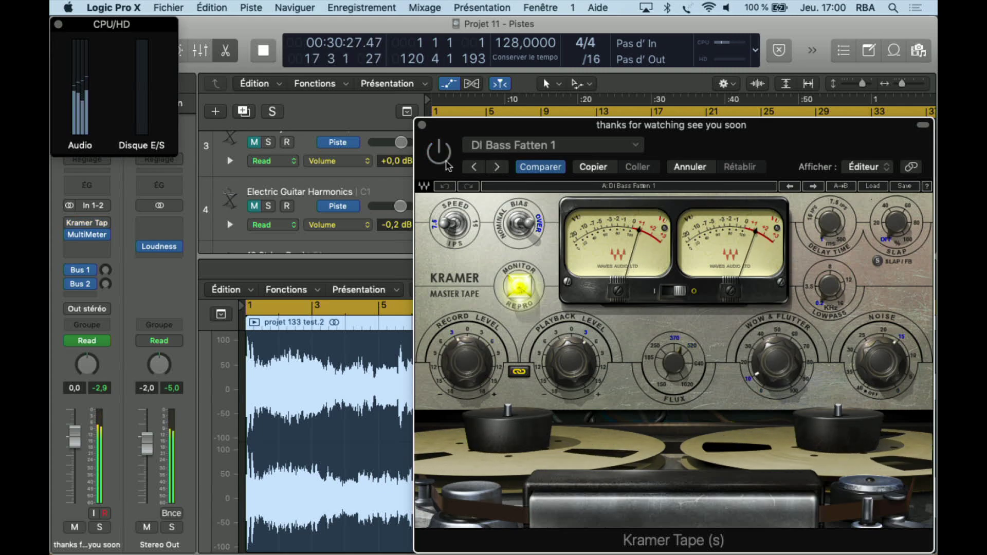
Audition the DI Bass Fatten 2 preset and the one following it, toggling the plug-in bypass for each.
click(496, 169)
click(441, 164)
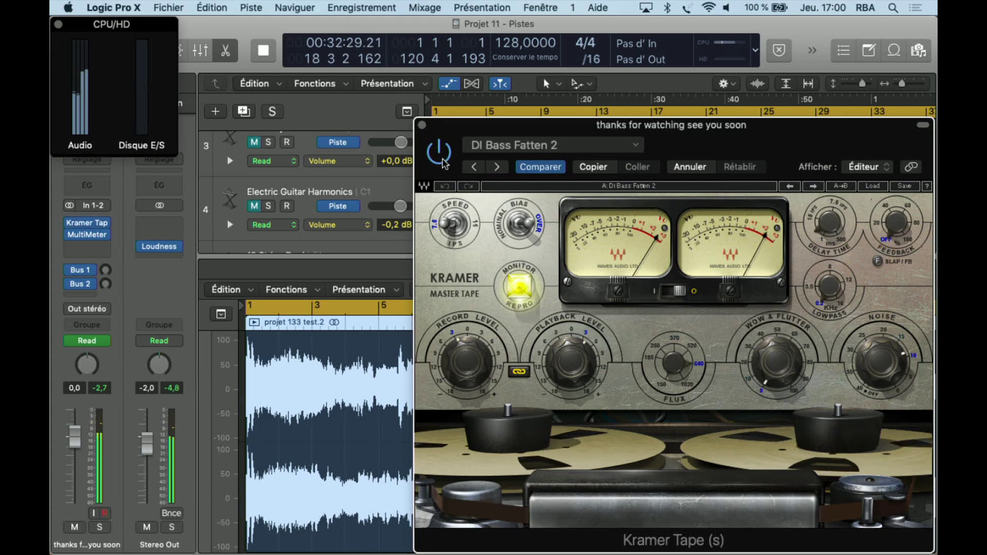
click(441, 163)
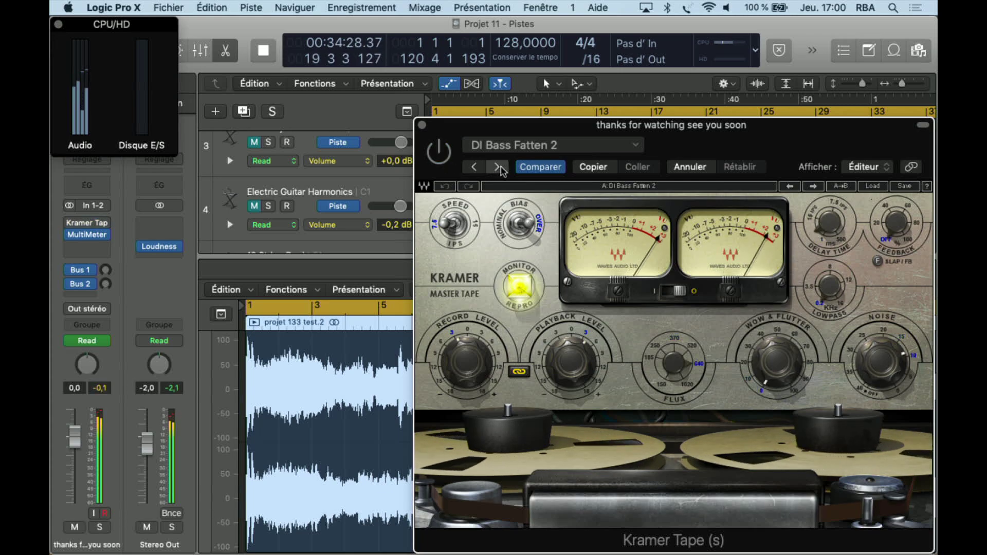
click(467, 168)
click(442, 158)
click(497, 166)
click(439, 160)
click(439, 160)
Load the KIK in ur face preset and compare it repeatedly with the bypassed signal.
click(497, 166)
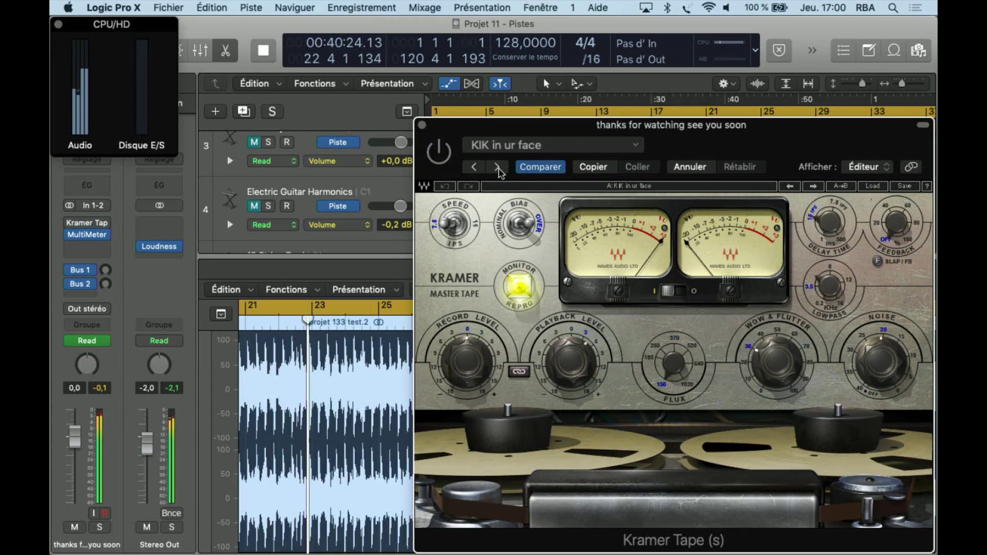
click(449, 161)
click(449, 160)
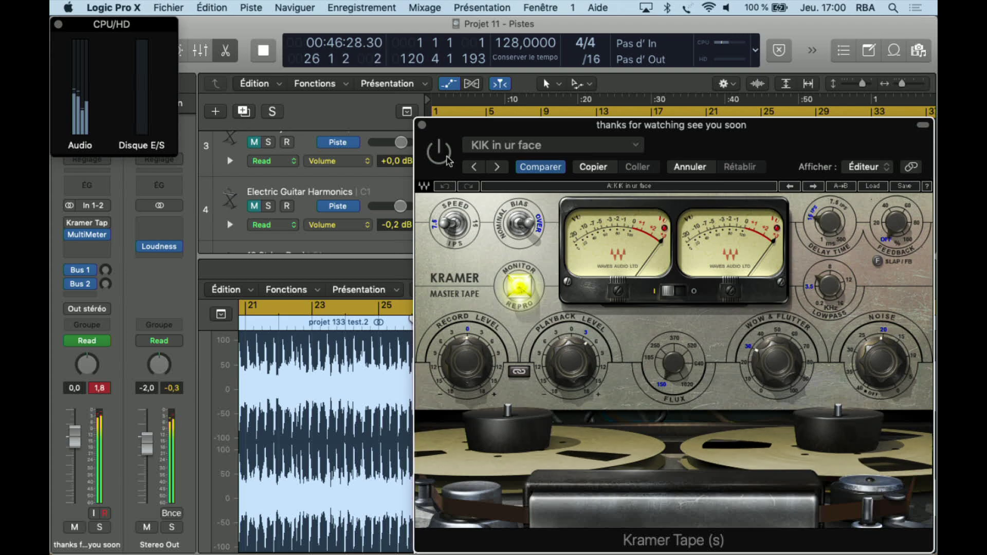
click(448, 161)
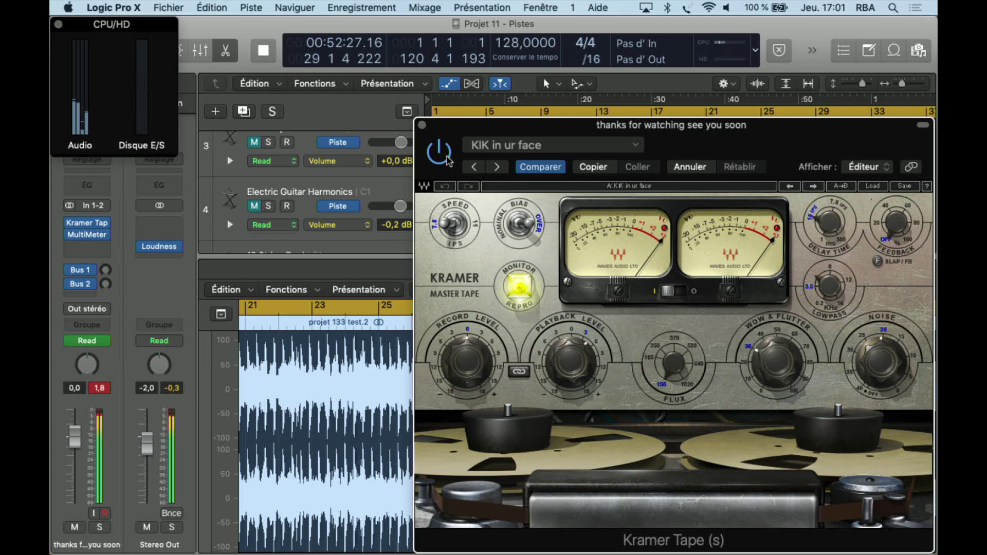
click(448, 161)
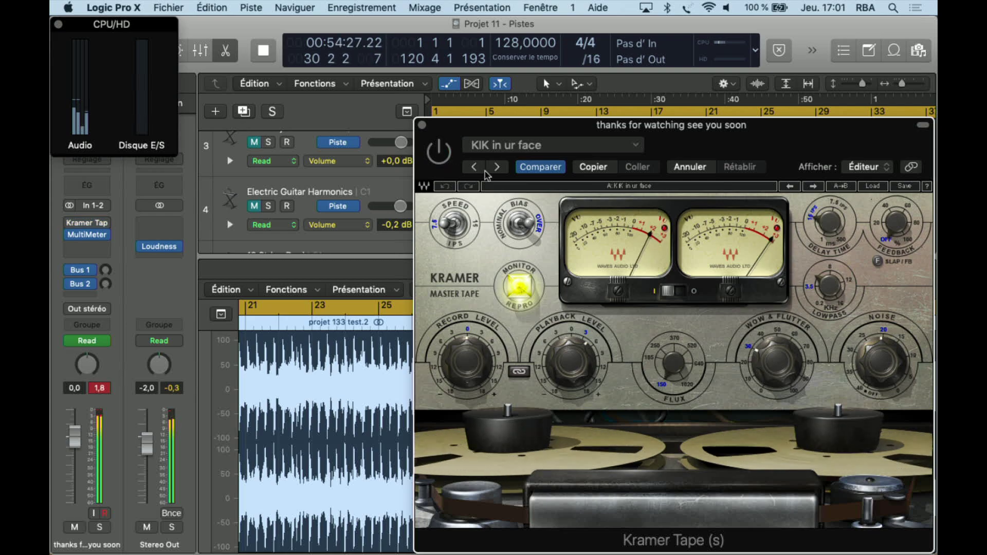
Audition the Kick Humanize Machine and Snare presets, comparing each with the plug-in bypassed.
click(495, 170)
click(441, 158)
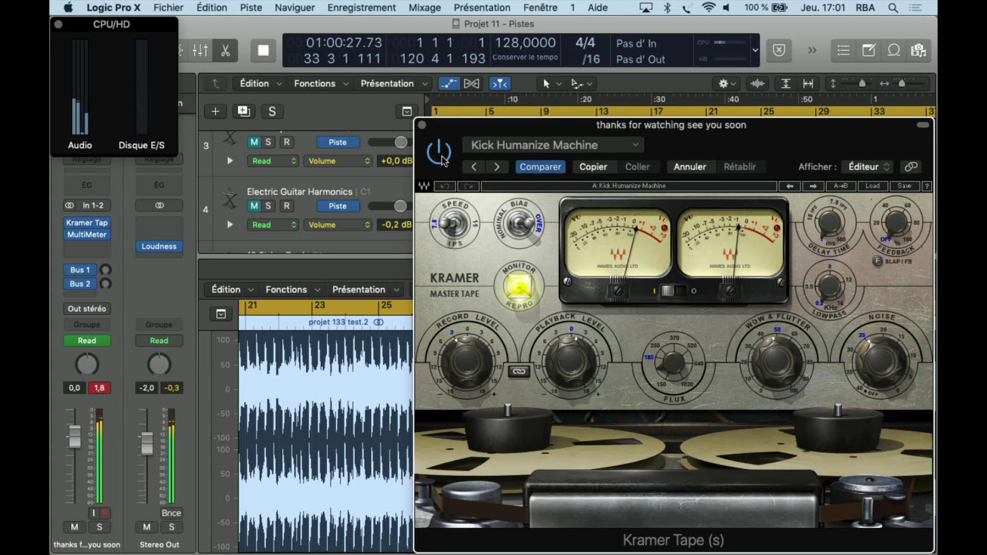
click(440, 158)
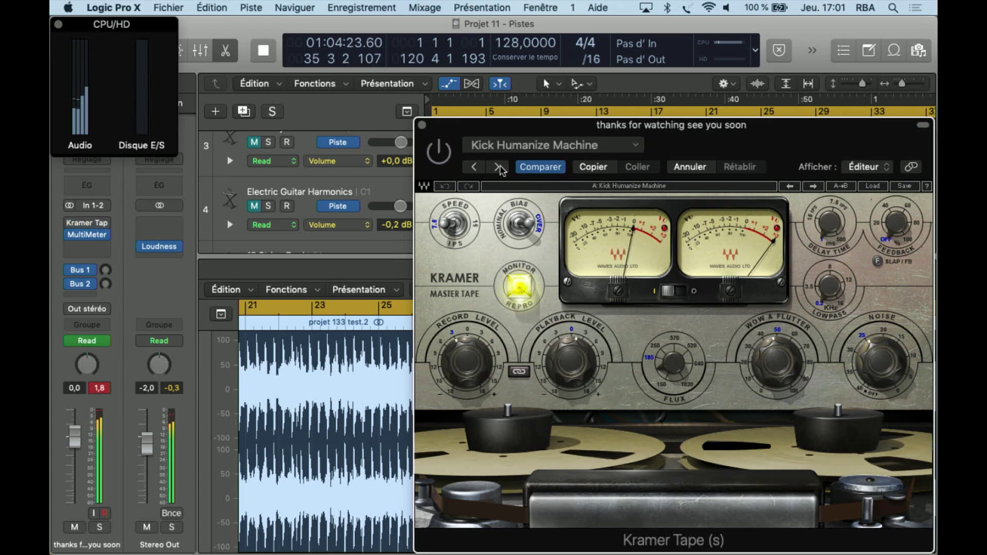
click(498, 168)
click(446, 156)
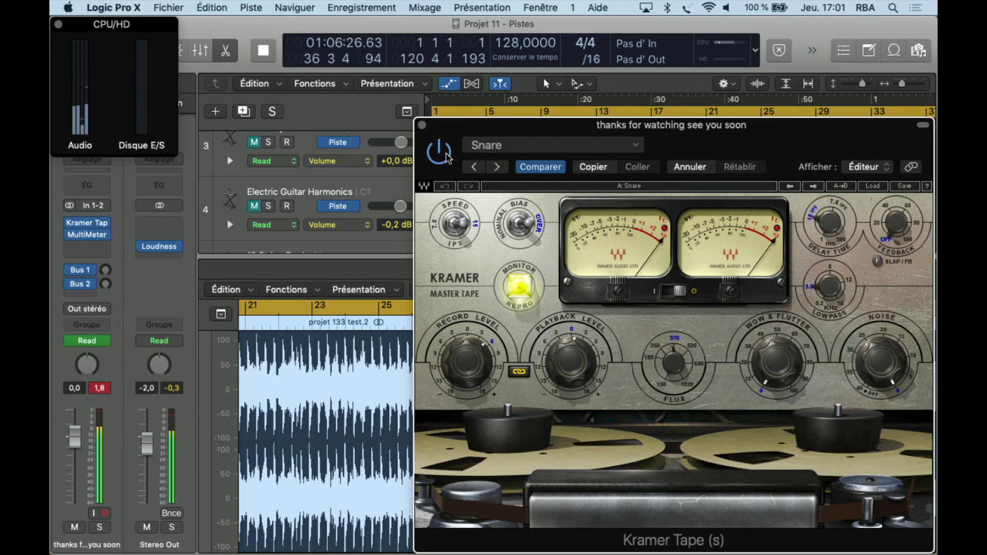
click(447, 157)
Audition the Nasty Snare 1, Nasty Snare 2 and Nasty Snare 3 presets in turn.
click(496, 167)
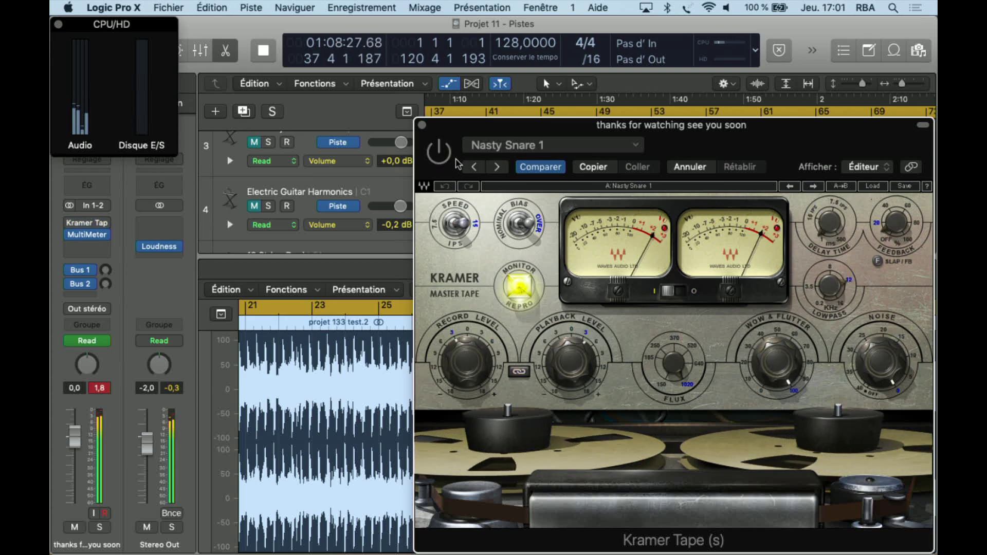
click(495, 167)
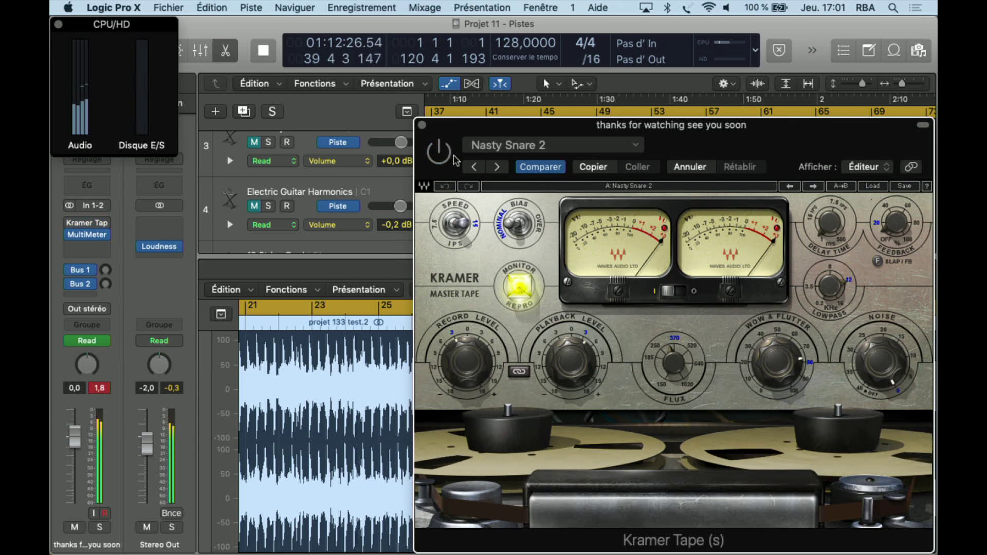
click(496, 167)
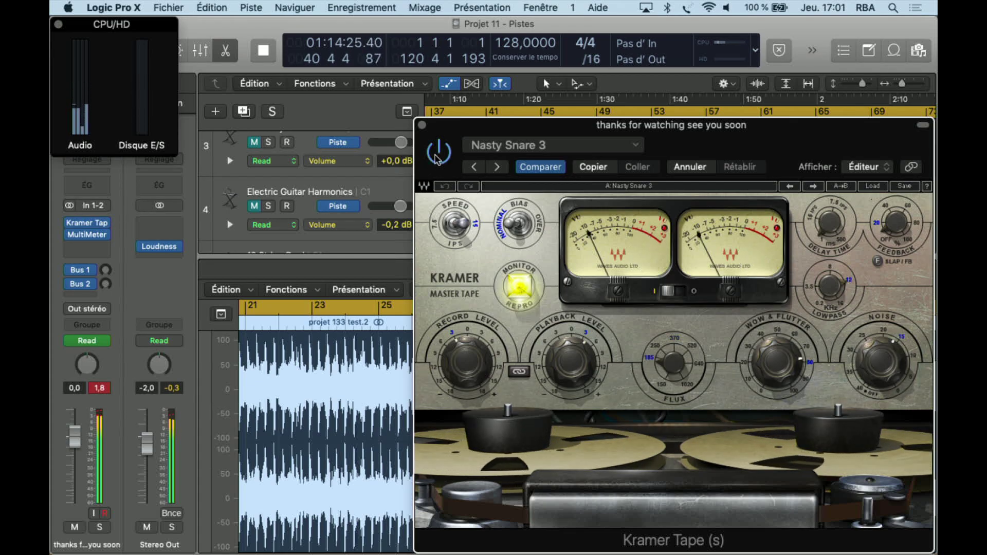
Audition the Snare Help 1 and Snare Help 2 presets, toggling the plug-in bypass to compare.
click(496, 167)
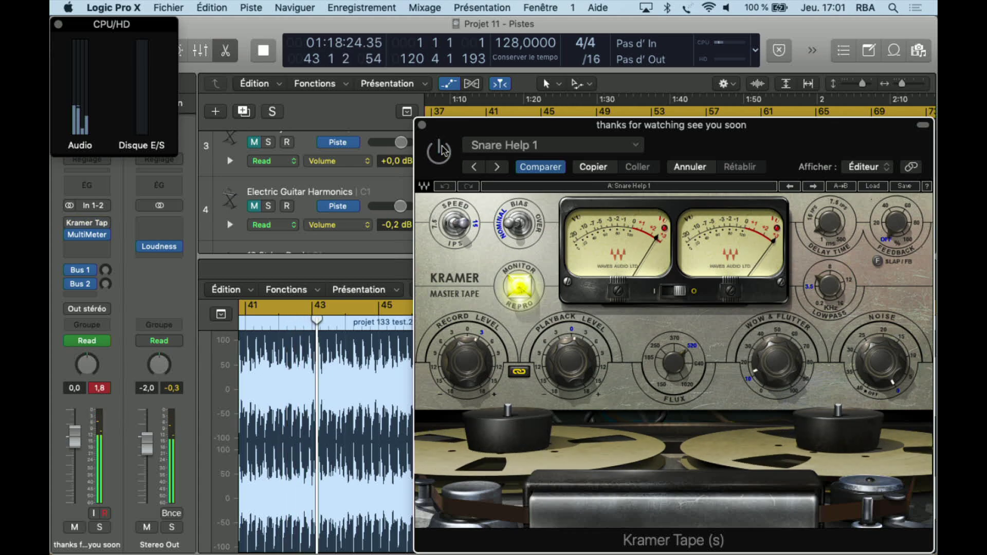
click(497, 167)
click(444, 154)
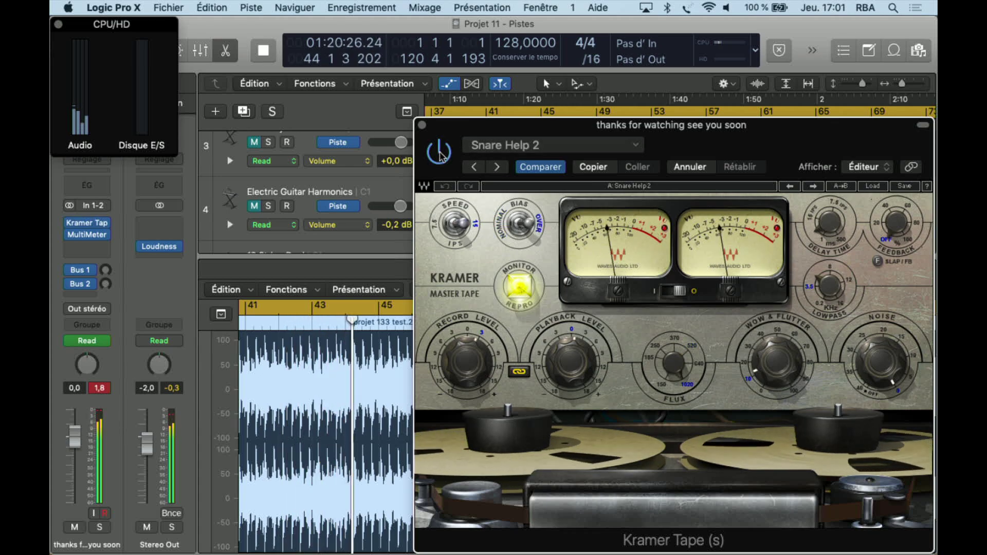
click(440, 153)
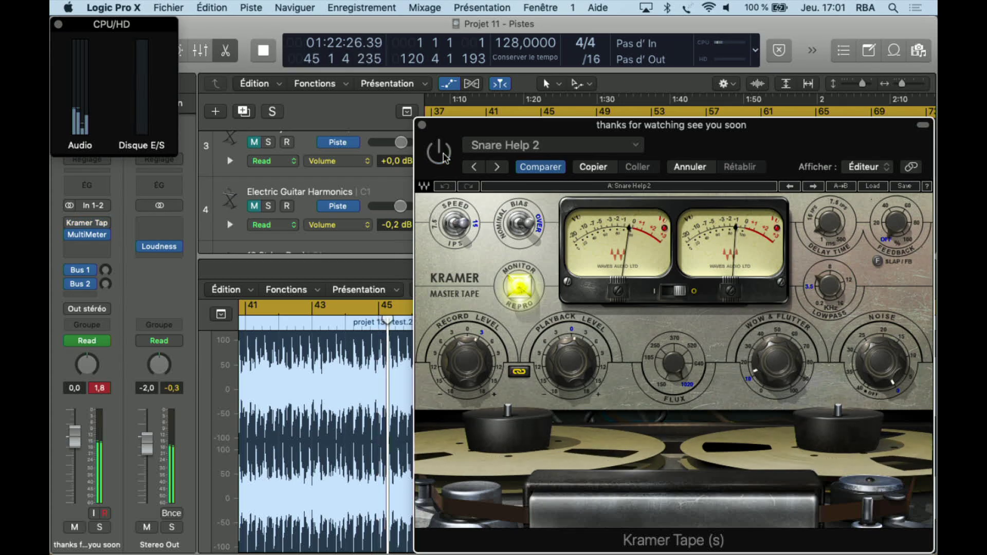
Listen to the Toms Rock You and Drum Kit presets, leaving the plug-in active on Drum Kit.
click(496, 167)
click(496, 167)
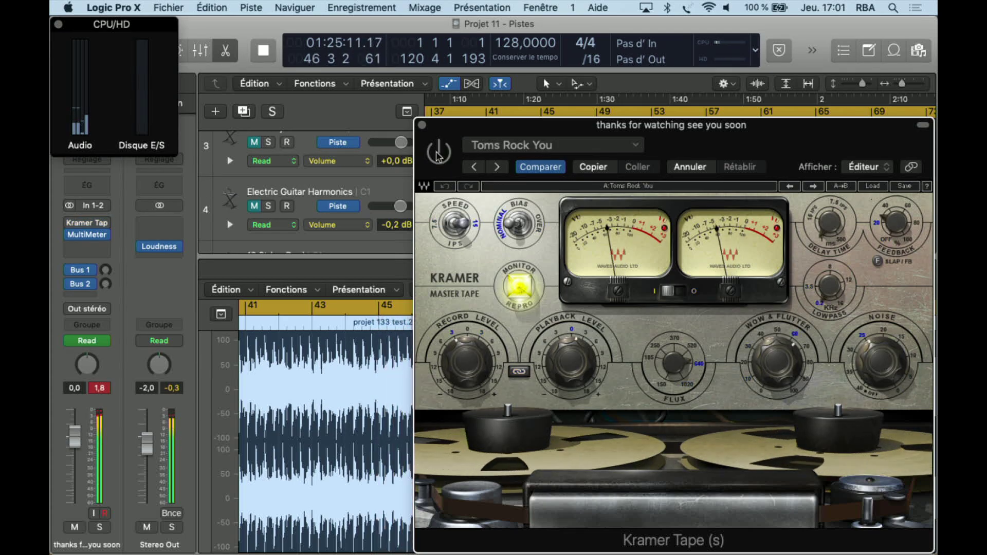
click(496, 168)
click(439, 160)
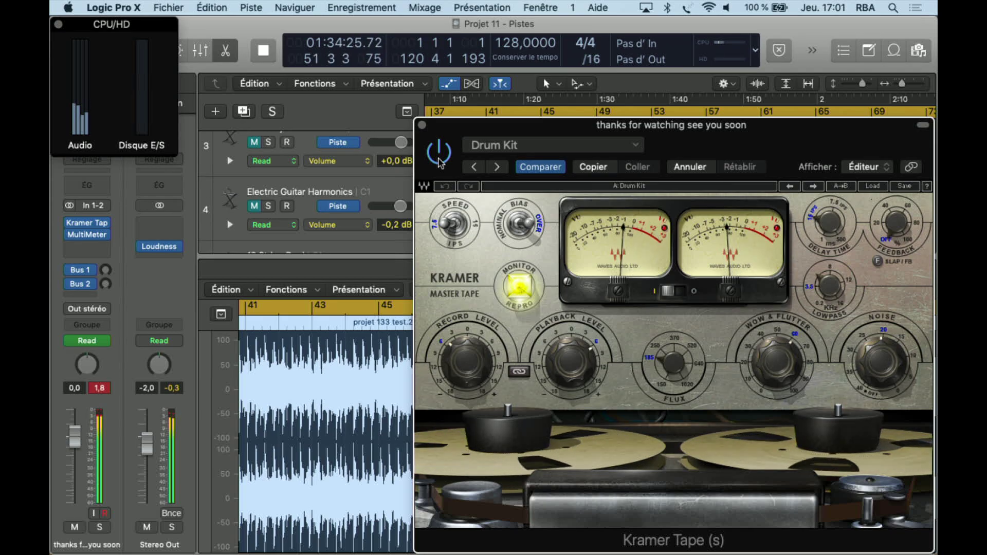
Turn the tape Noise off in the Drum Kit preset and compare the result with the bypassed sound.
drag(898, 359, 898, 401)
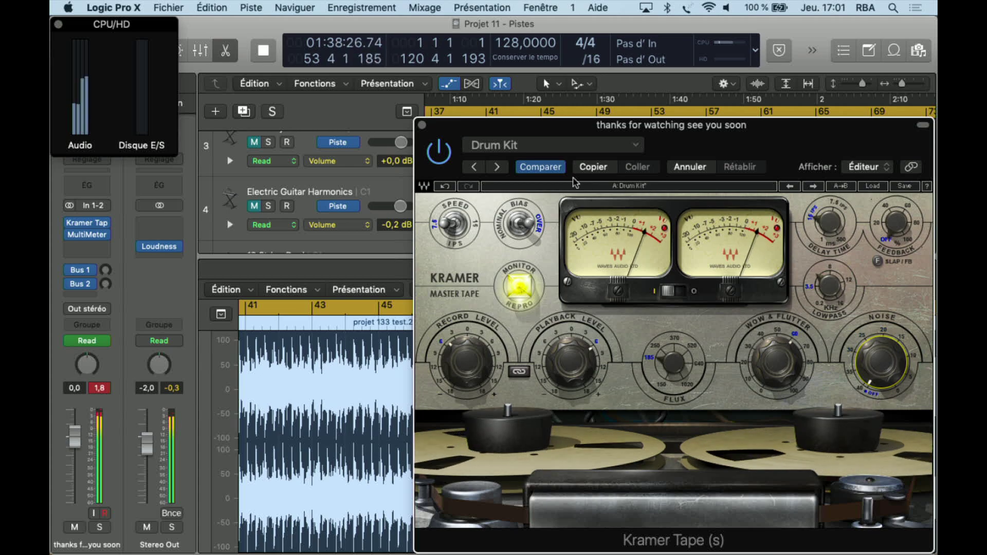
click(442, 161)
click(441, 159)
Load the Lead Elec-Gtr Straight preset and compare it with the bypassed sound, leaving the plug-in active.
click(497, 169)
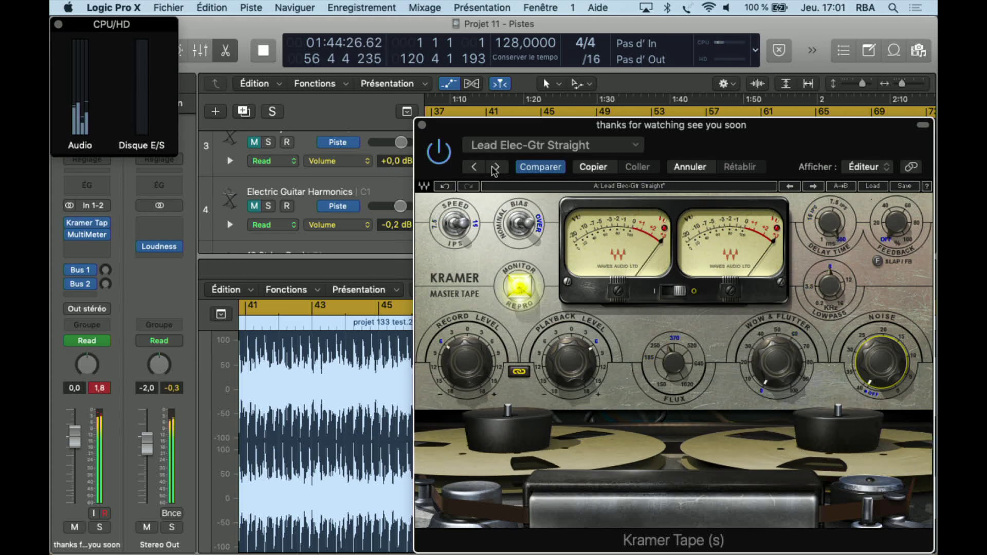
click(439, 157)
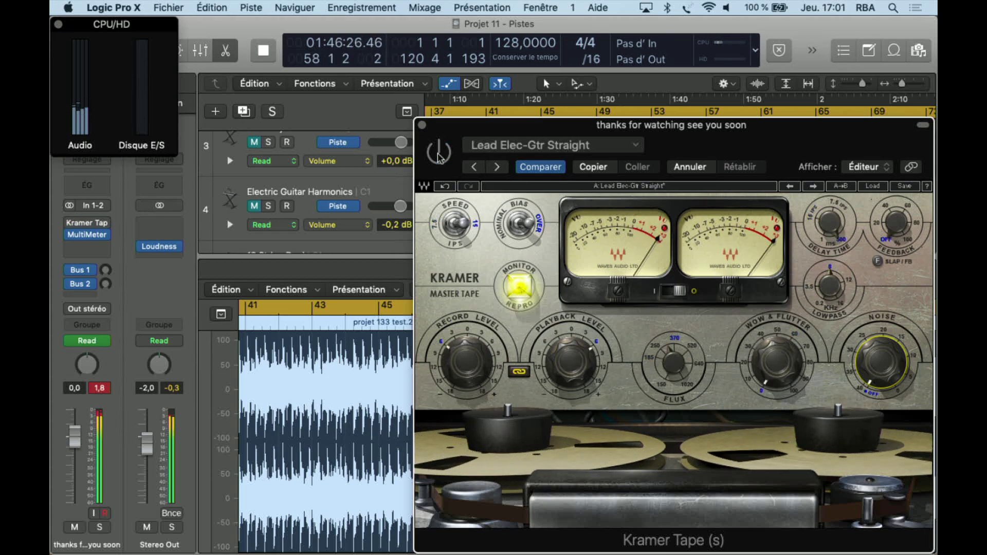
click(439, 157)
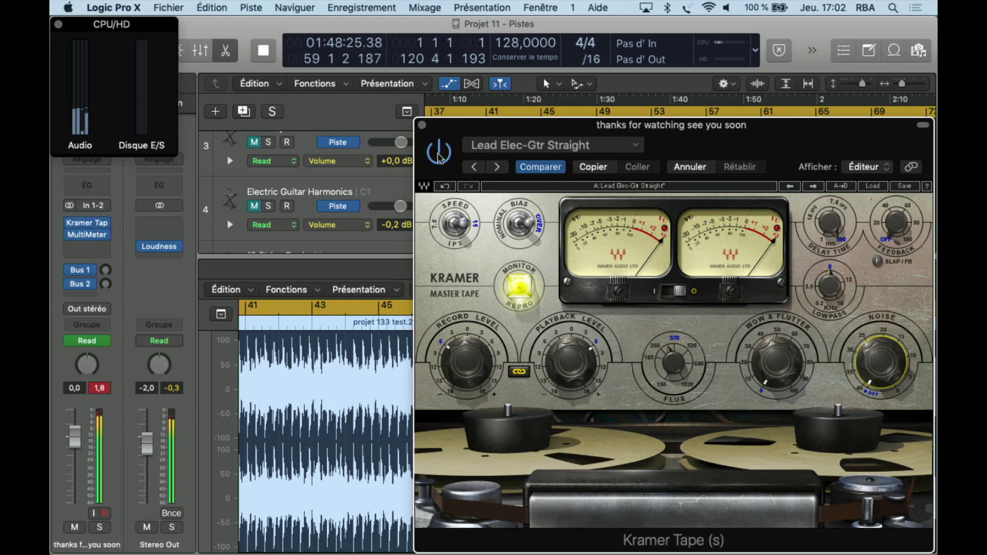
Audition the Lead Elec-Gtr Slap and Lead Elec-Gtr Dly presets, comparing them with the bypassed sound.
click(497, 168)
click(447, 157)
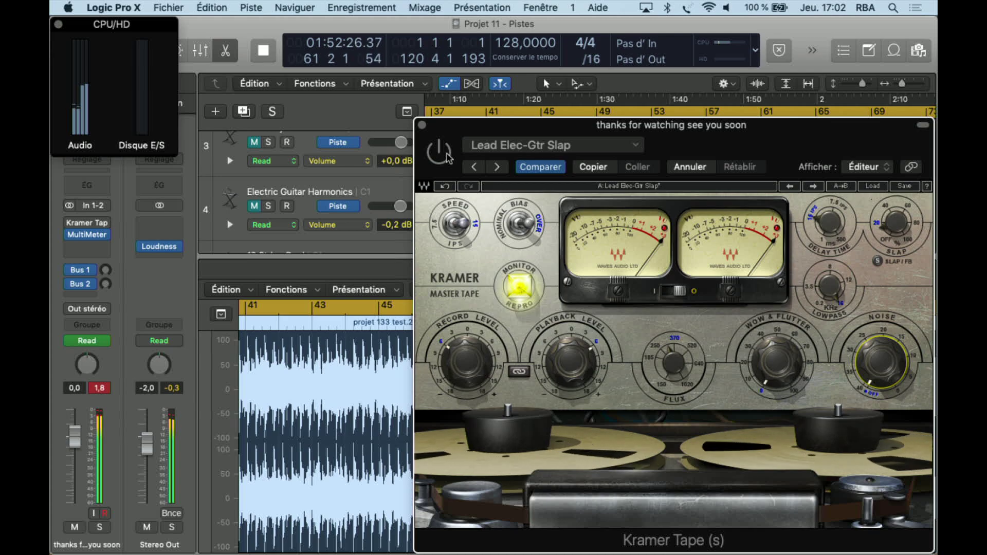
click(482, 166)
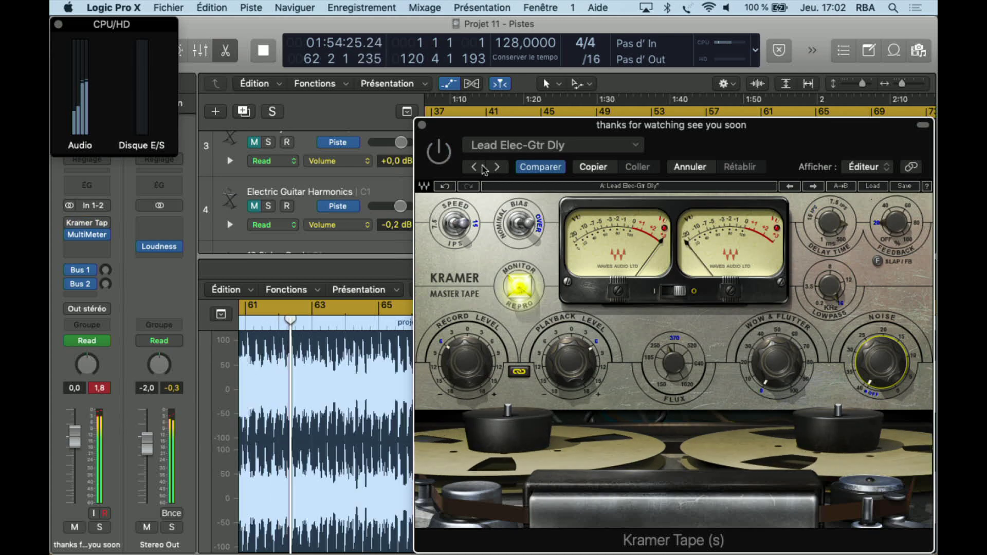
click(440, 161)
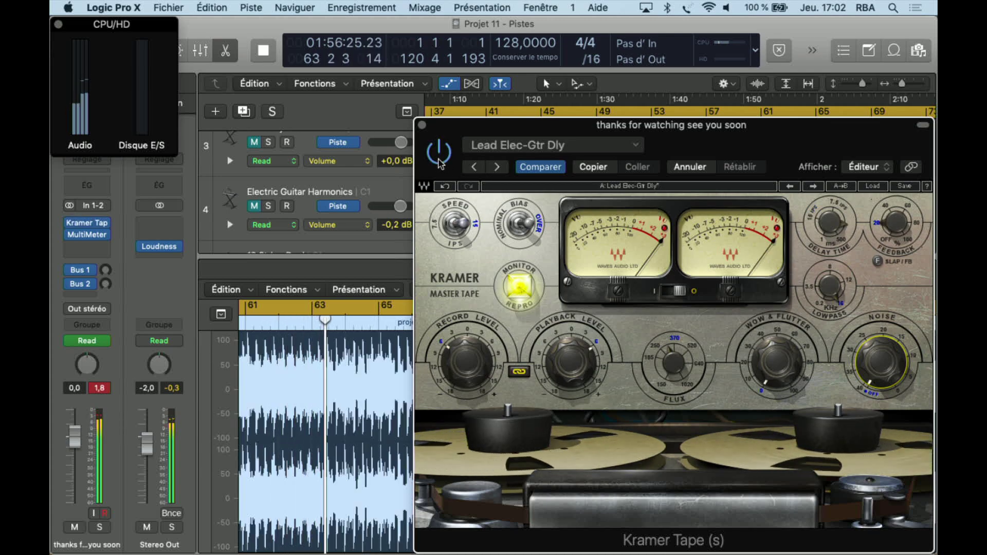
click(439, 162)
Audition the Lead EG Old School and Marshall chunky 8th notes presets, toggling the bypass to compare.
click(496, 168)
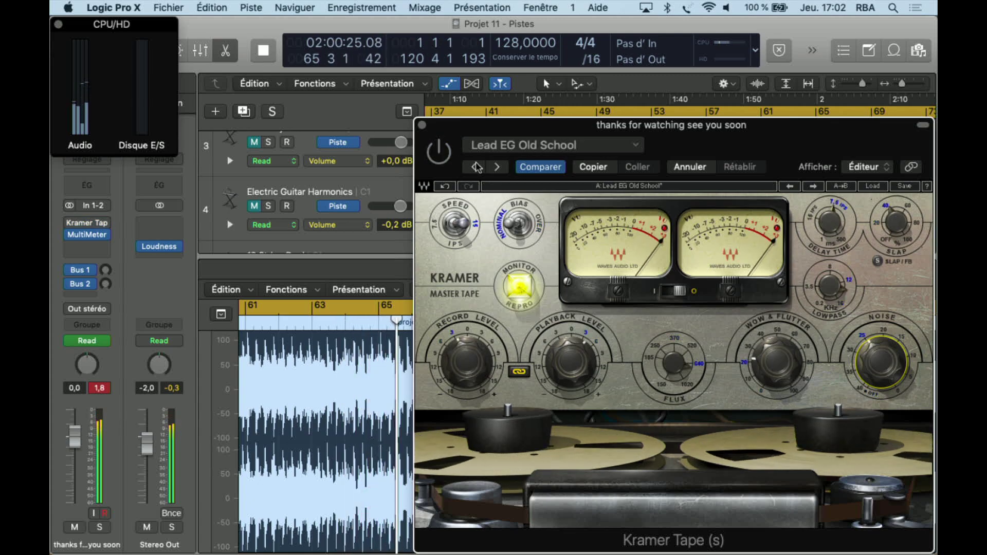
click(472, 166)
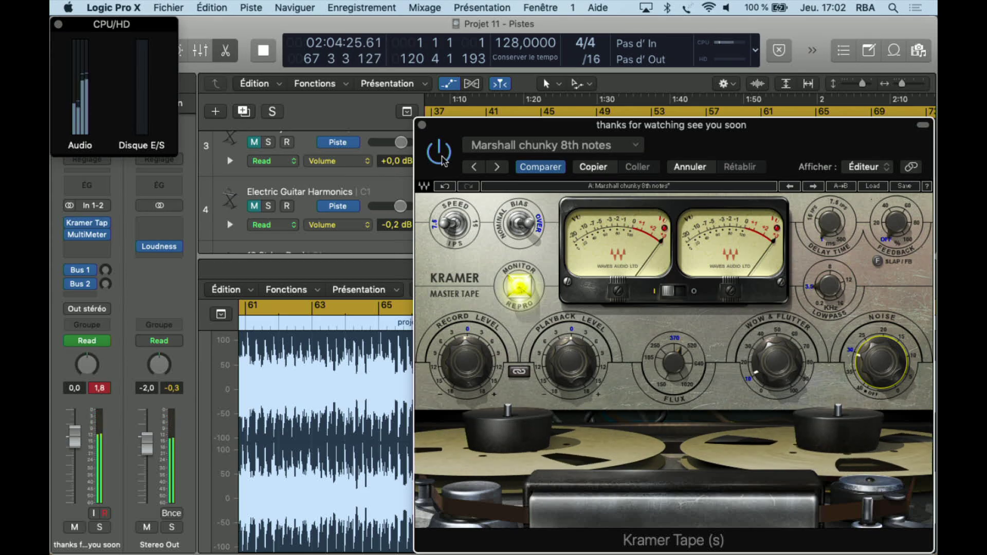
click(439, 154)
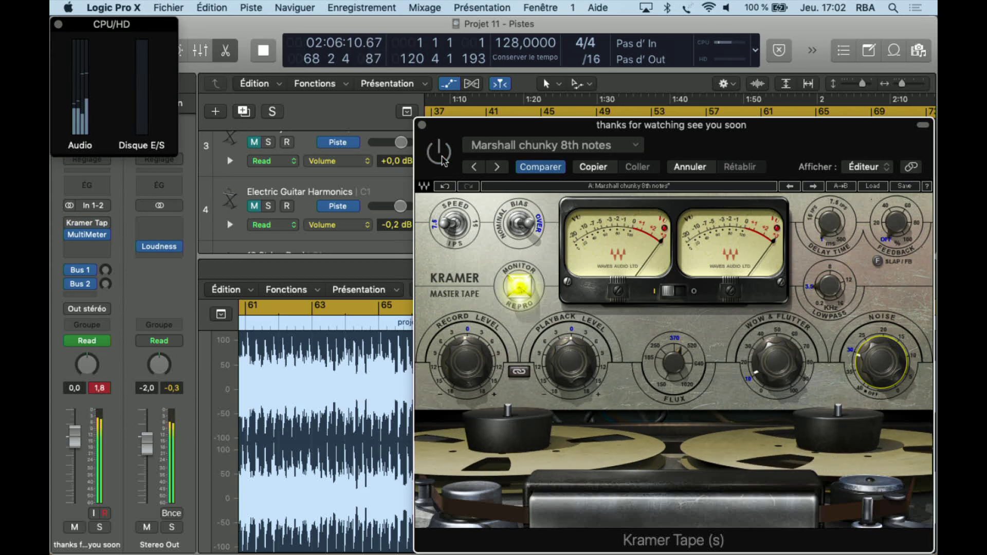
Load the Rhythm Elec-Gtr and Rhythm Elec-Gtr 2 presets in turn and compare each with the bypassed sound.
click(497, 167)
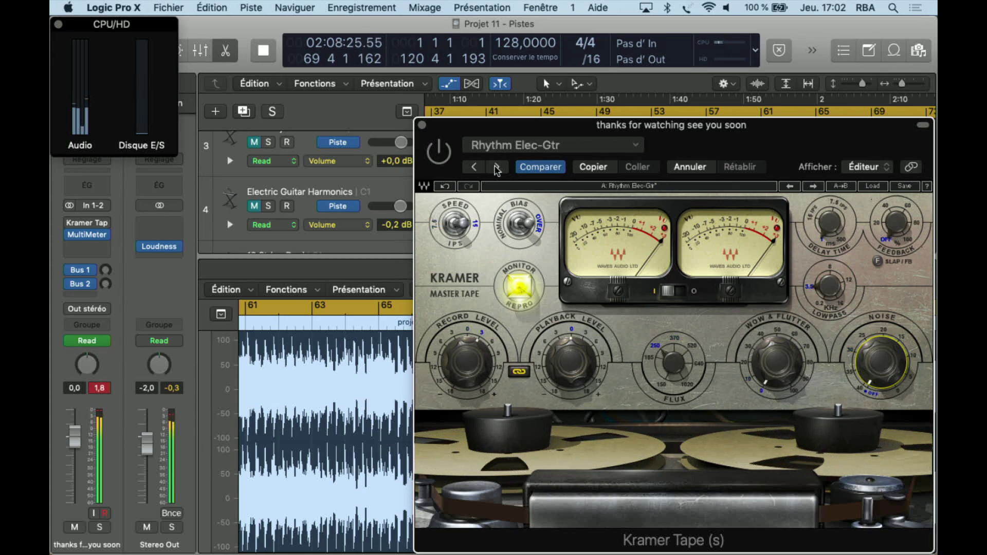
click(443, 157)
click(443, 156)
click(497, 168)
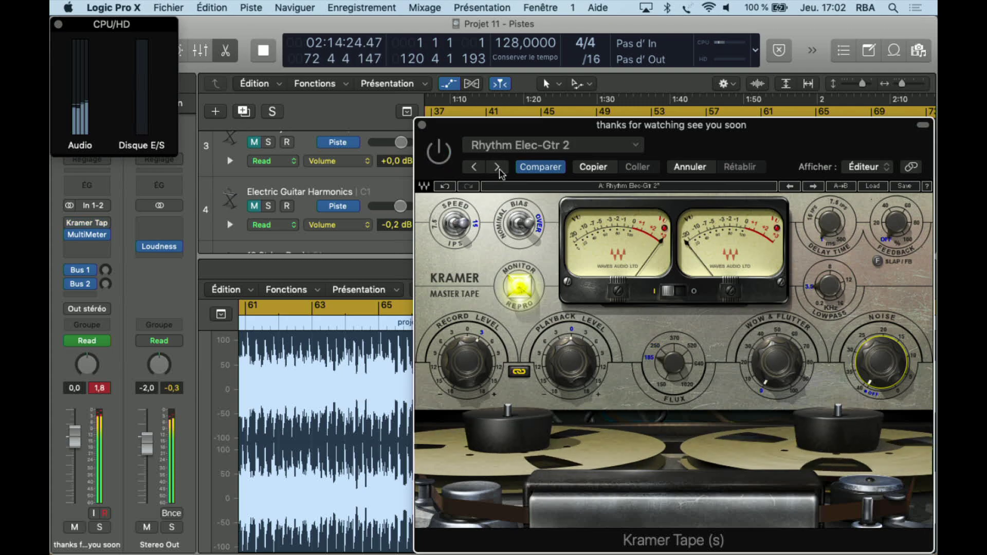
click(443, 156)
click(443, 157)
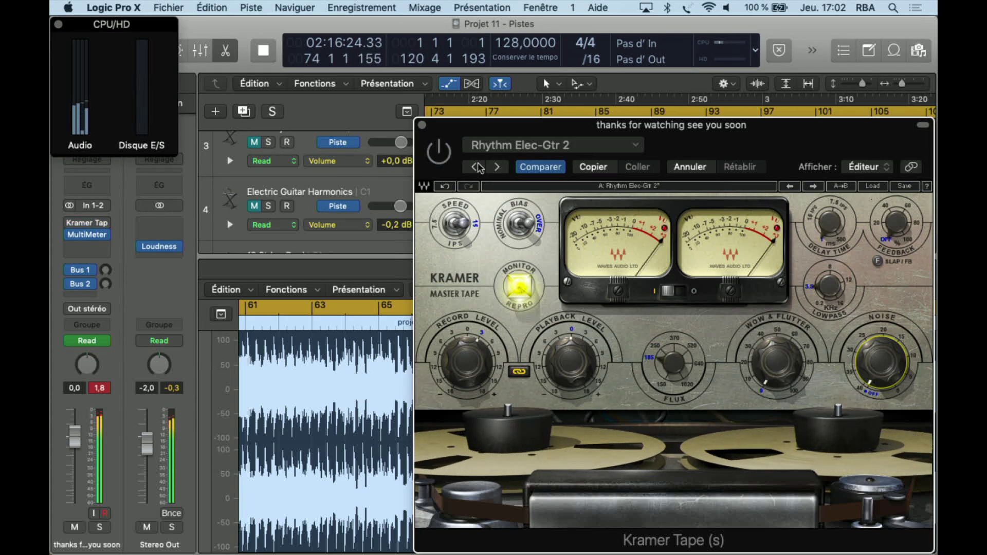
Compare the VI Electric Guitar and Mastering Big and Open presets with the bypassed sound.
click(497, 167)
click(441, 157)
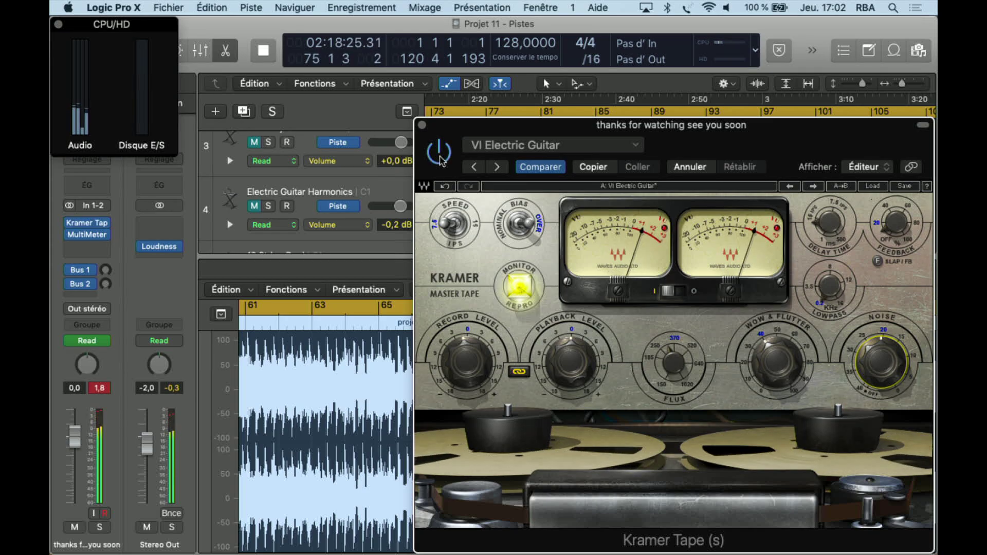
click(441, 158)
click(498, 168)
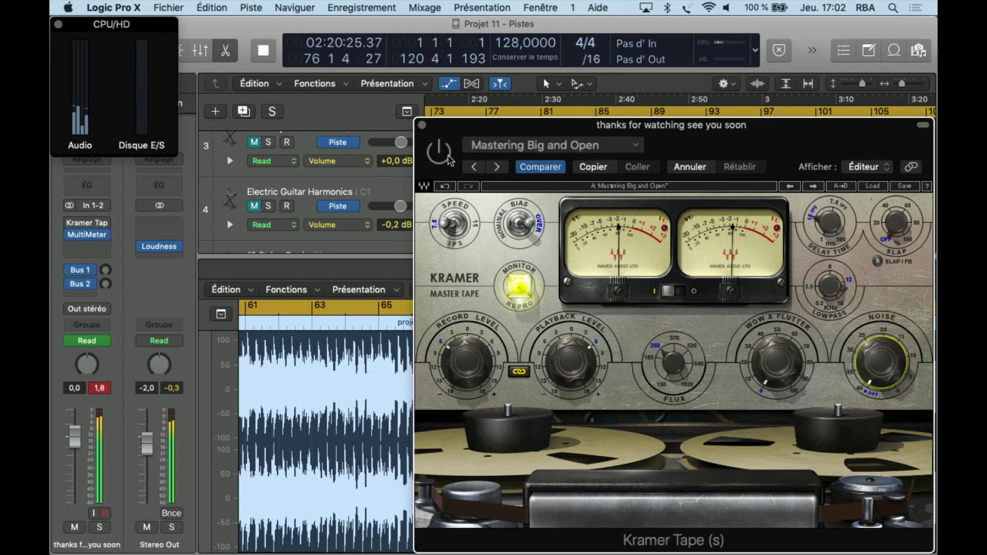
click(440, 154)
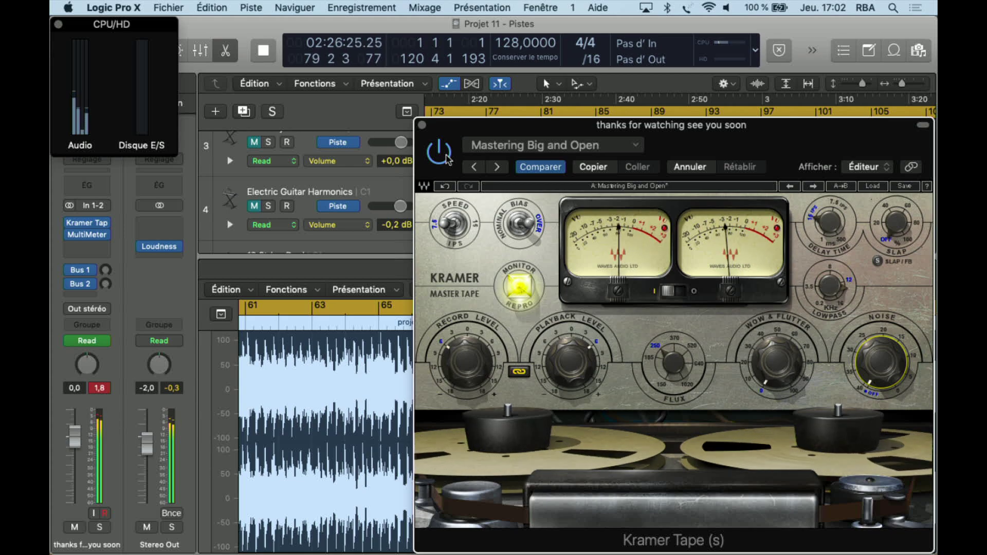
click(440, 153)
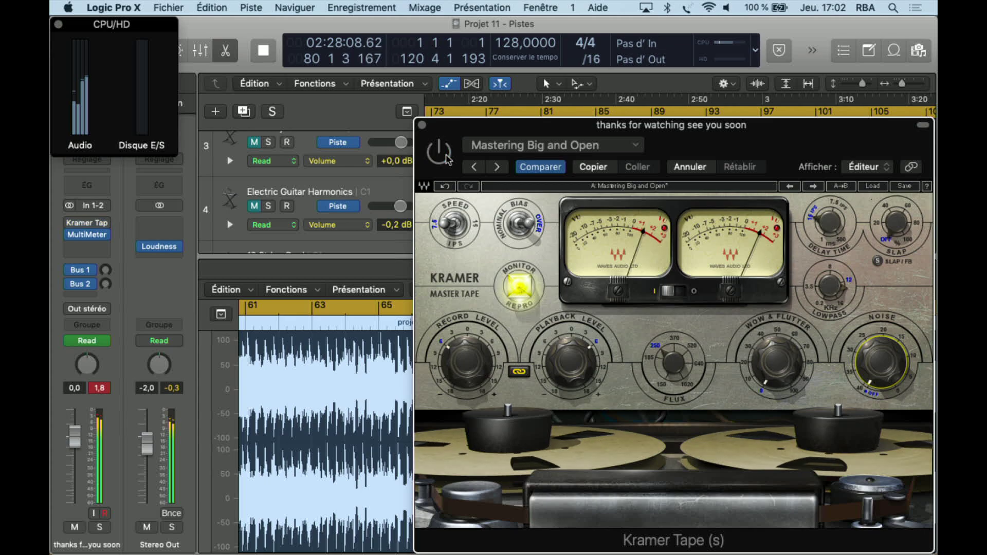
Listen alternately to the Mastering Clean and Open and Mastering Crunchy presets, toggling the bypass to compare.
click(497, 167)
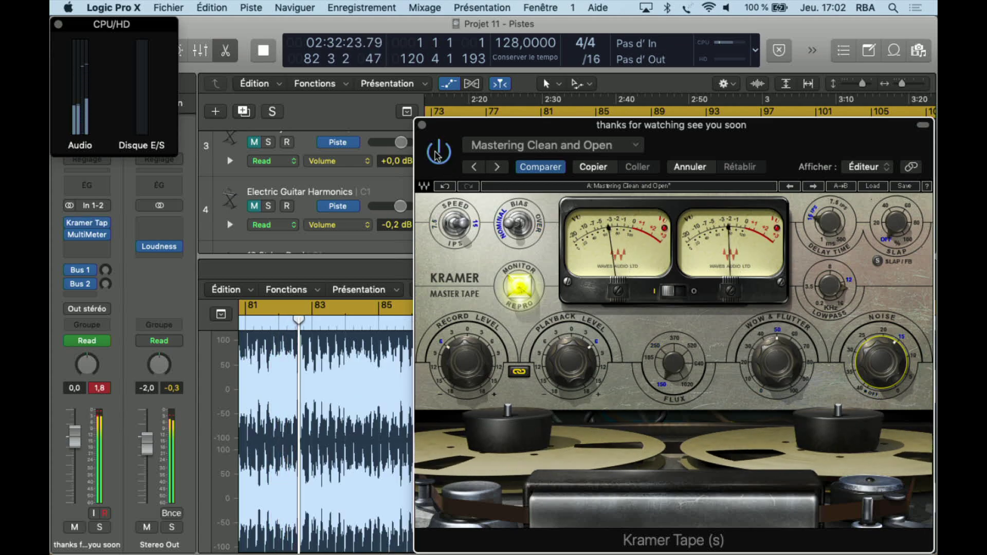
click(497, 167)
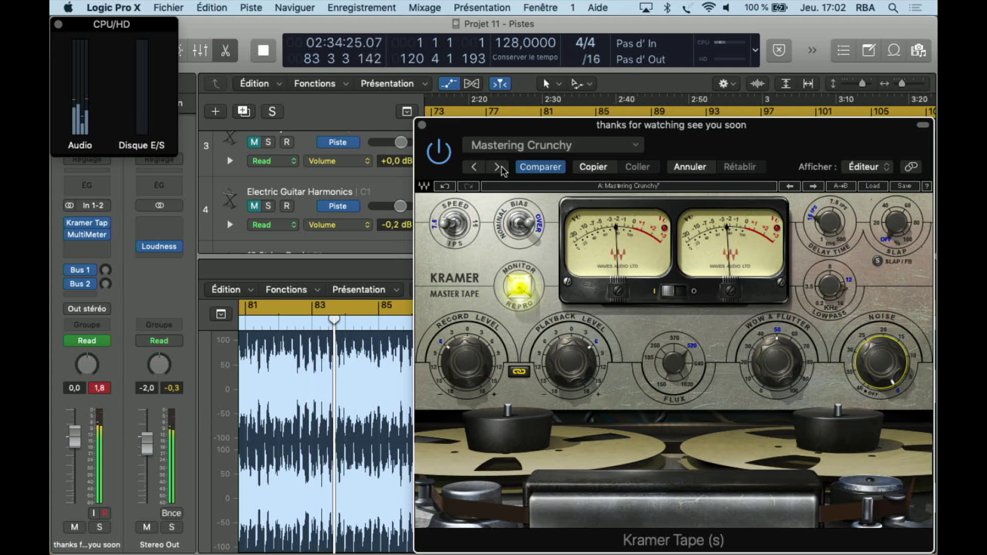
click(473, 166)
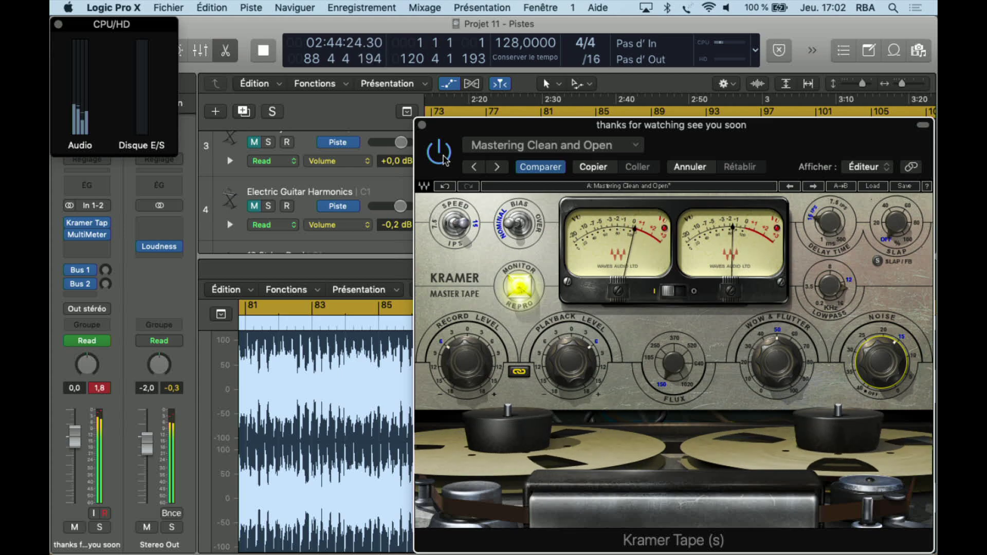
click(441, 156)
click(496, 166)
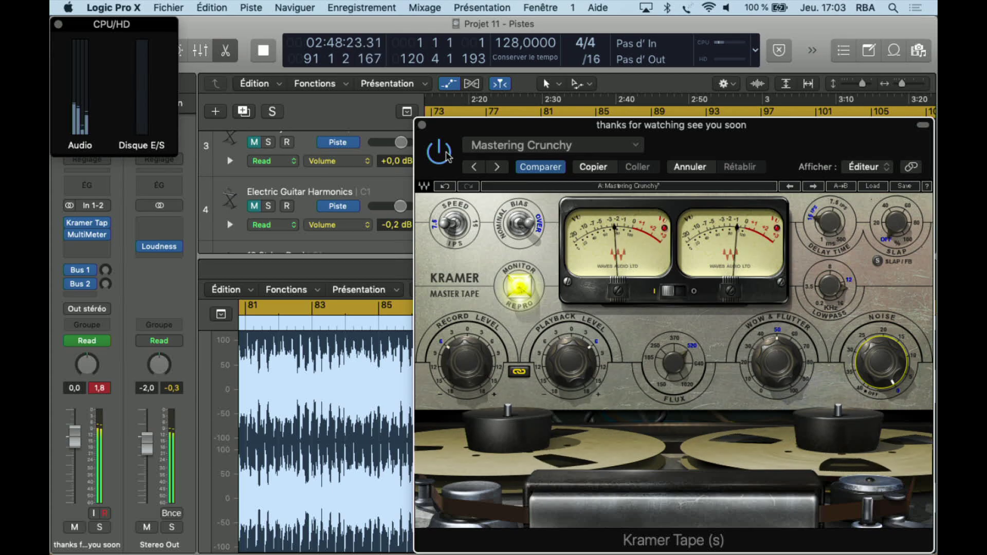
Load the Mastering Soft Clean Compression preset and compare it with the bypassed sound.
click(475, 165)
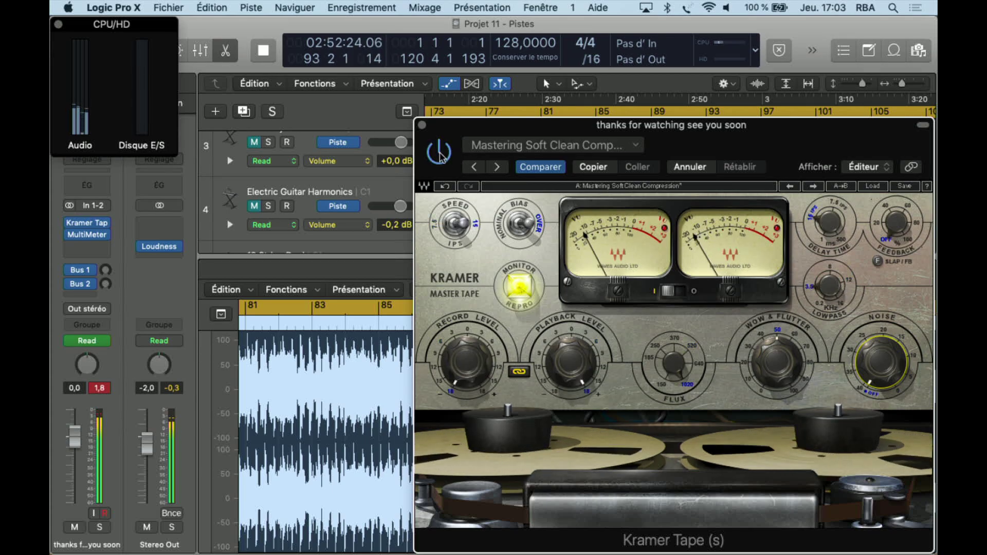
click(496, 167)
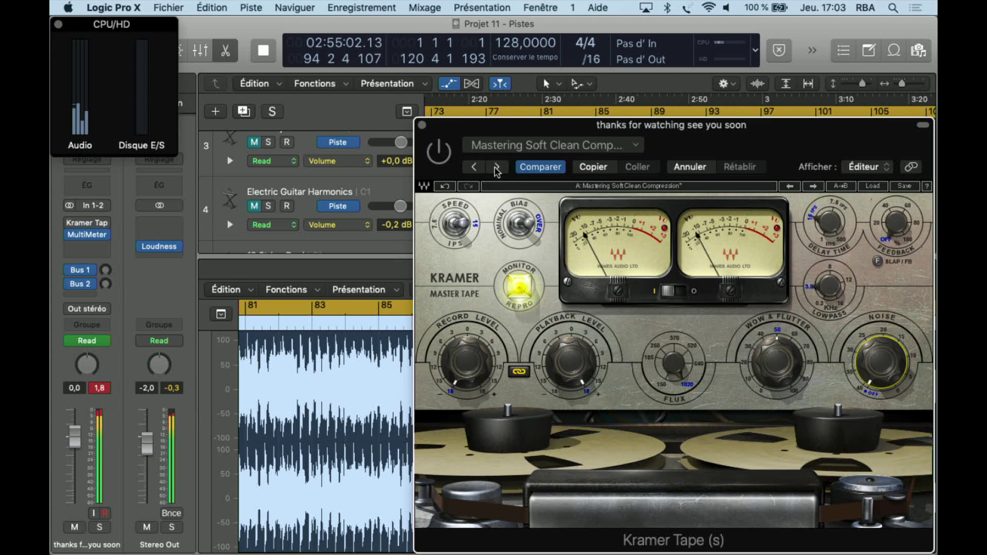
click(442, 161)
Audition the vocal presets 15 IPS Vox Slap, 7.5 IPS Vox De-Esser and 7.5 IPS Vox Slap against the bypassed sound.
click(498, 168)
click(441, 154)
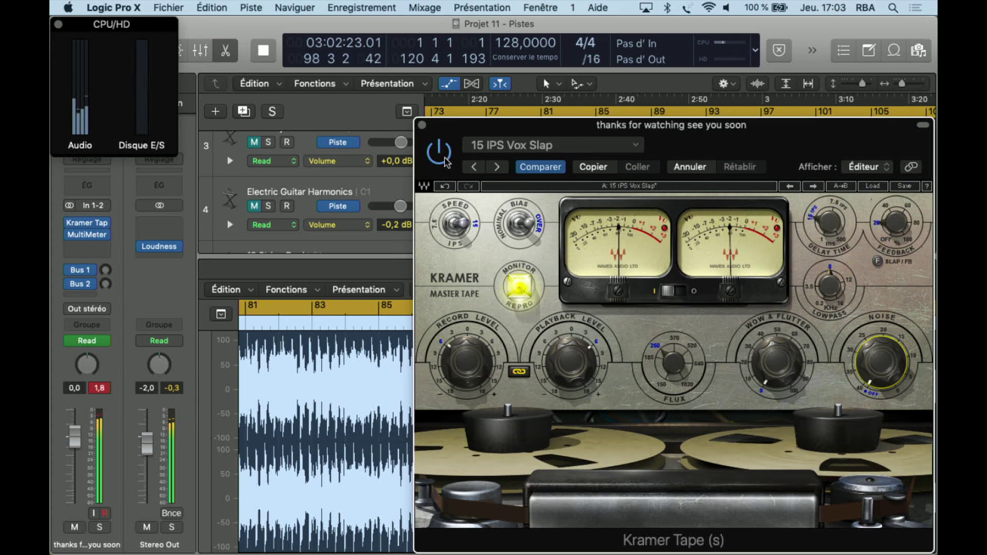
click(442, 157)
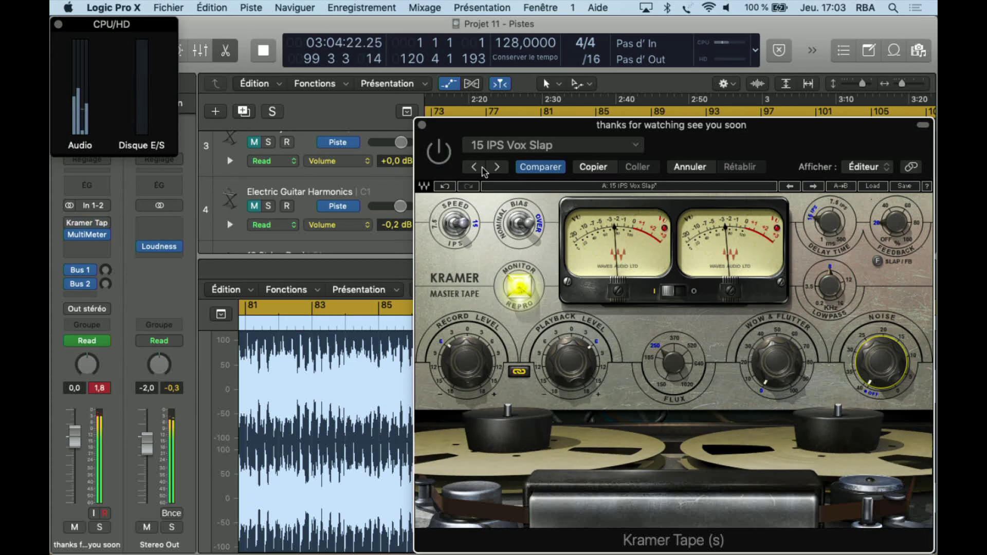
click(475, 167)
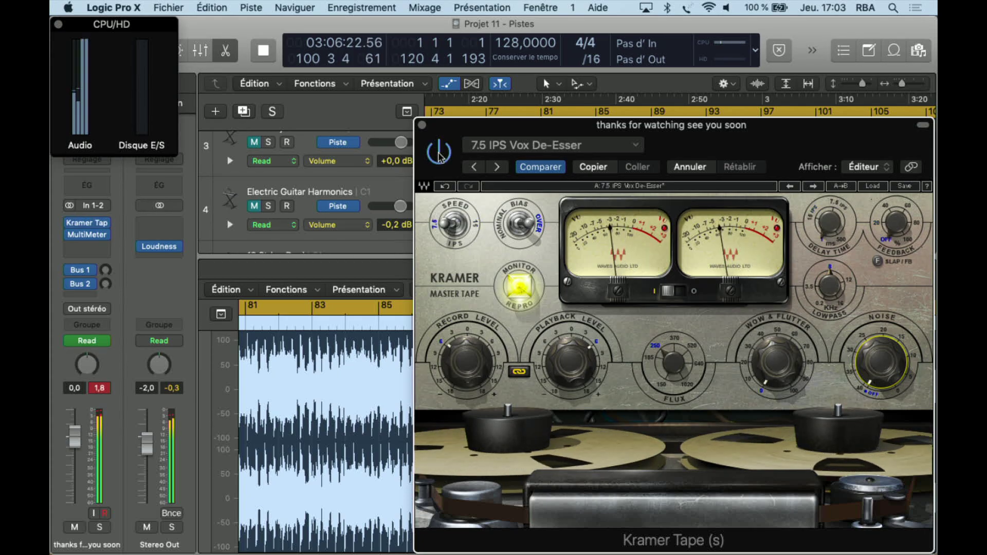
click(497, 167)
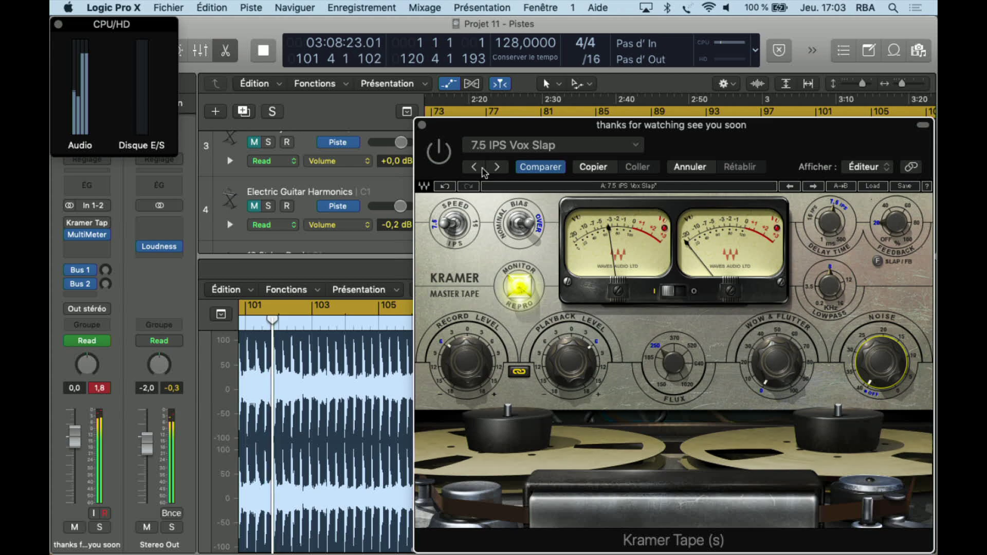
Audition the 60s Ho Lotta Slap and 60s Ho Lotta Slap 1 presets, toggling the bypass to compare.
click(498, 168)
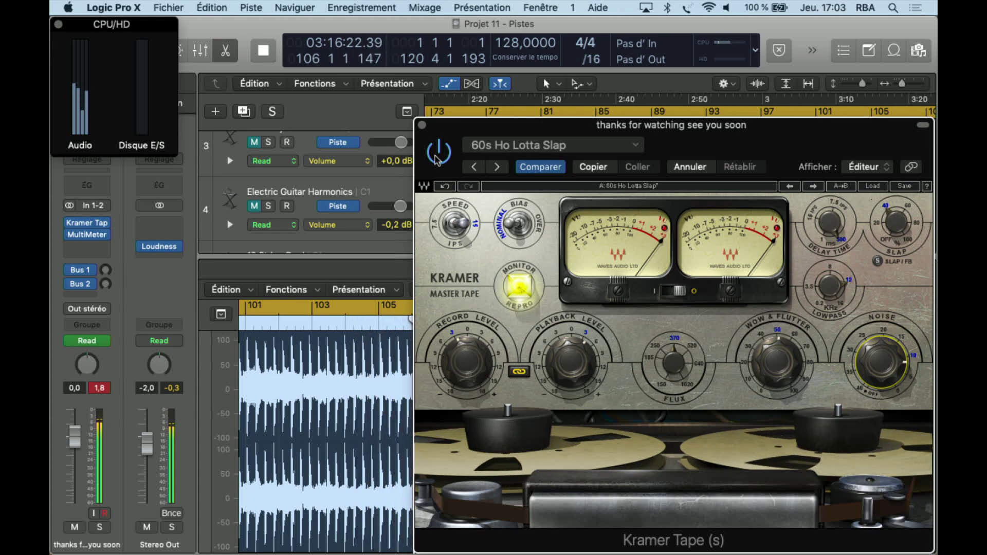
click(494, 168)
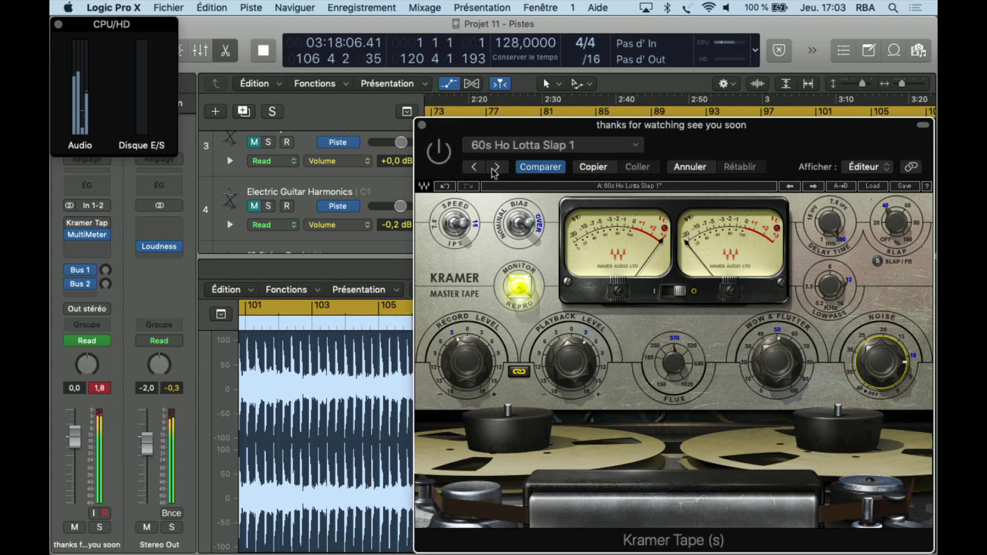
click(440, 162)
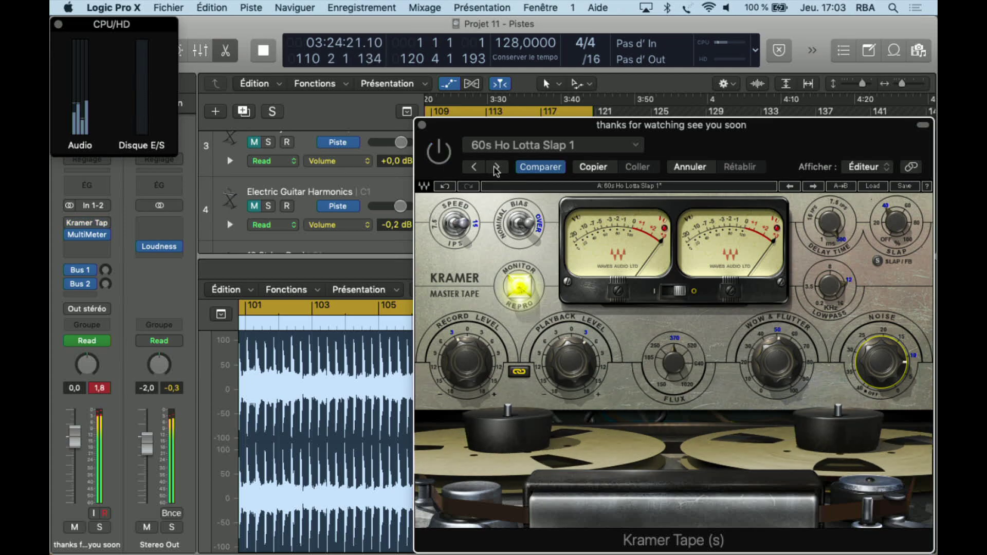
Audition the 60s Ho Lotta Slap 2 and 60s Ho Lotta Slap 3 presets, comparing each with the bypassed sound.
click(496, 167)
click(450, 159)
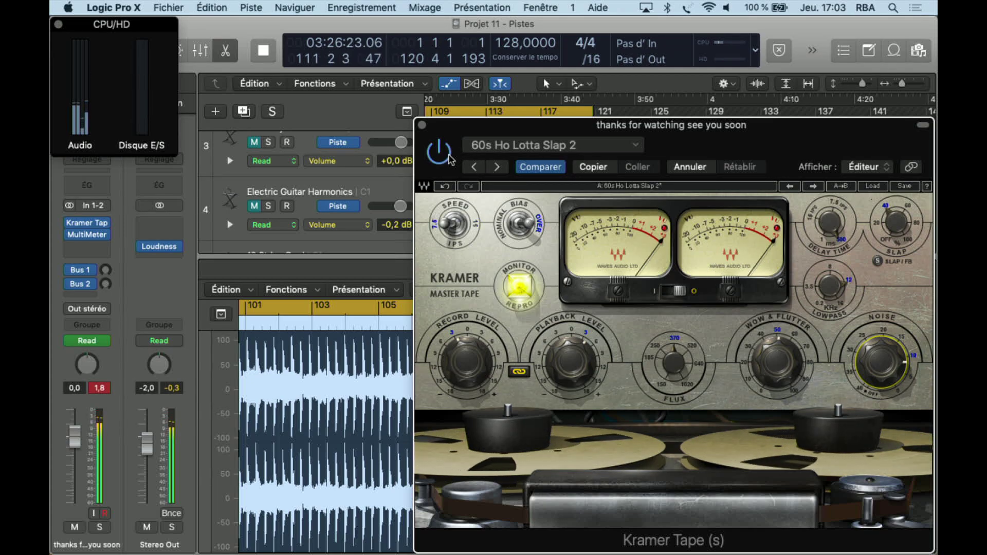
click(450, 159)
click(495, 168)
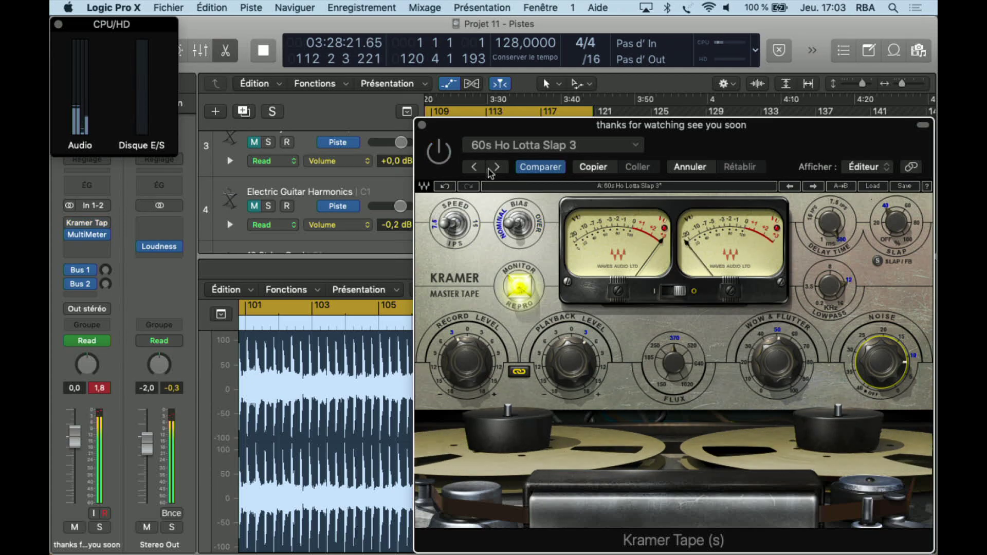
click(443, 163)
click(443, 163)
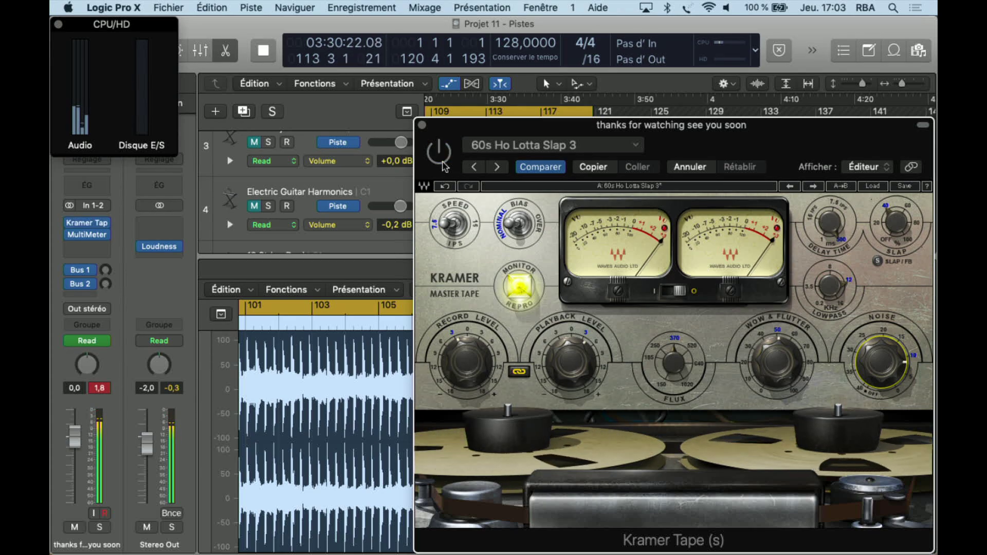
Load the Glued Crunch and Rock You Low presets in turn, toggling the plug-in bypass on each.
click(497, 167)
click(448, 163)
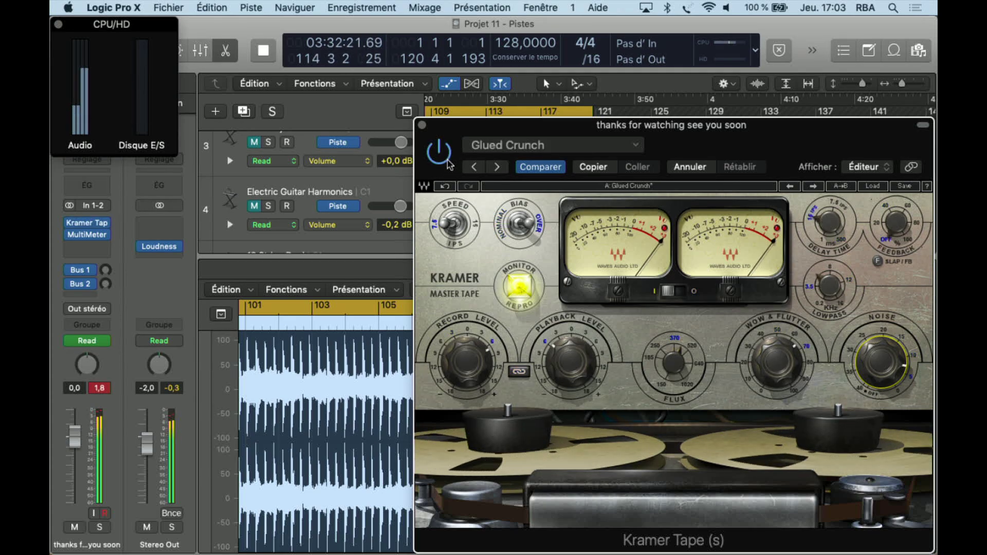
click(449, 163)
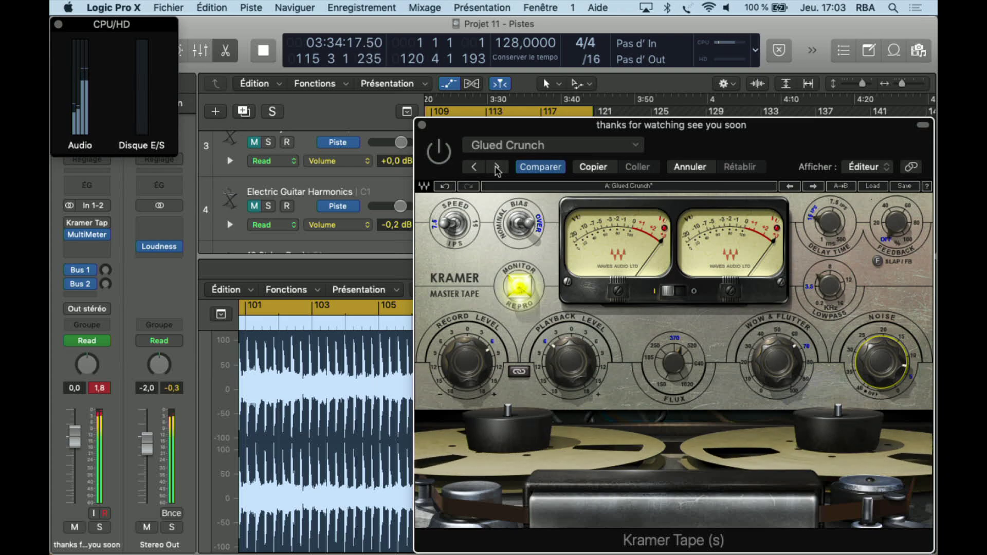
click(496, 167)
click(440, 157)
click(440, 156)
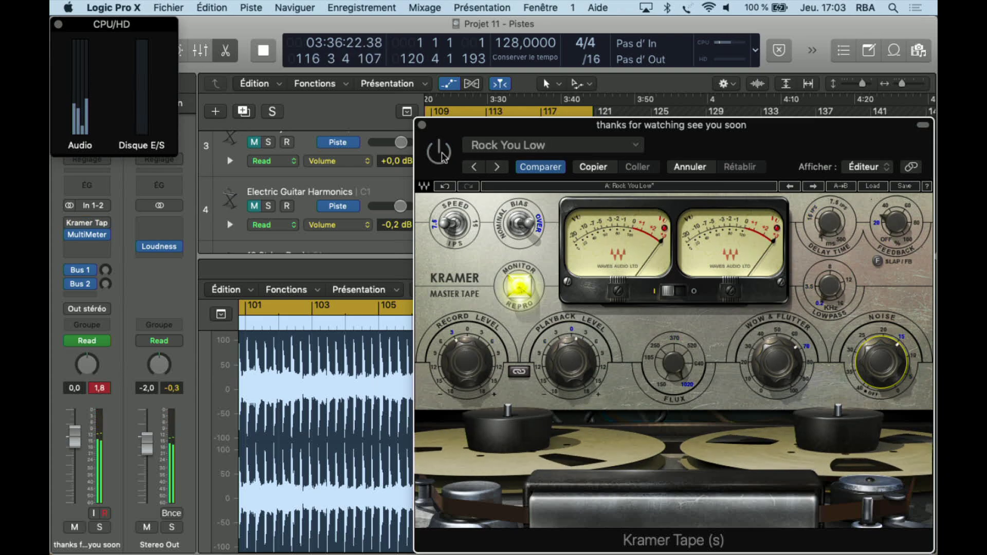
Compare the Brass section and Keys Wurlie presets with the bypassed sound.
click(496, 167)
click(440, 156)
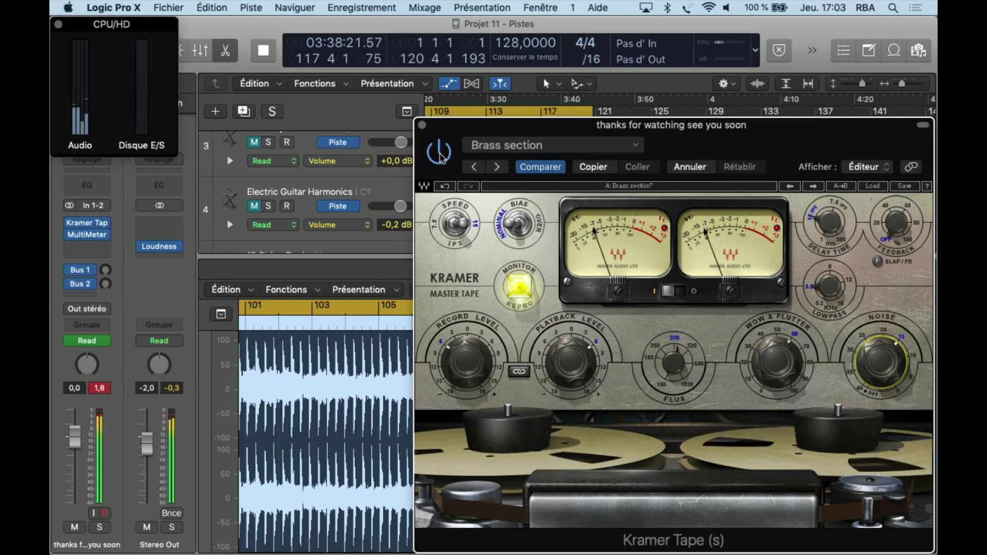
click(439, 156)
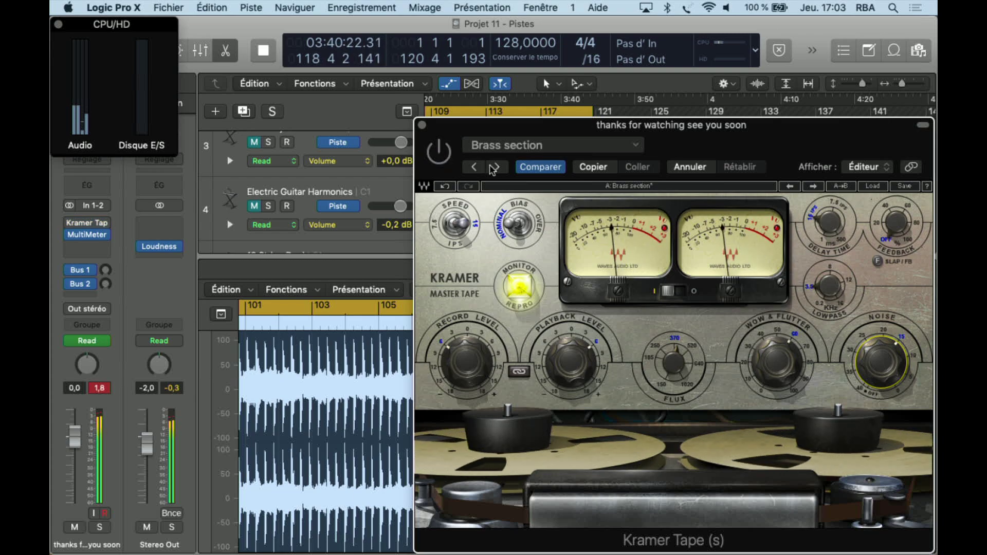
click(495, 167)
click(441, 156)
click(441, 156)
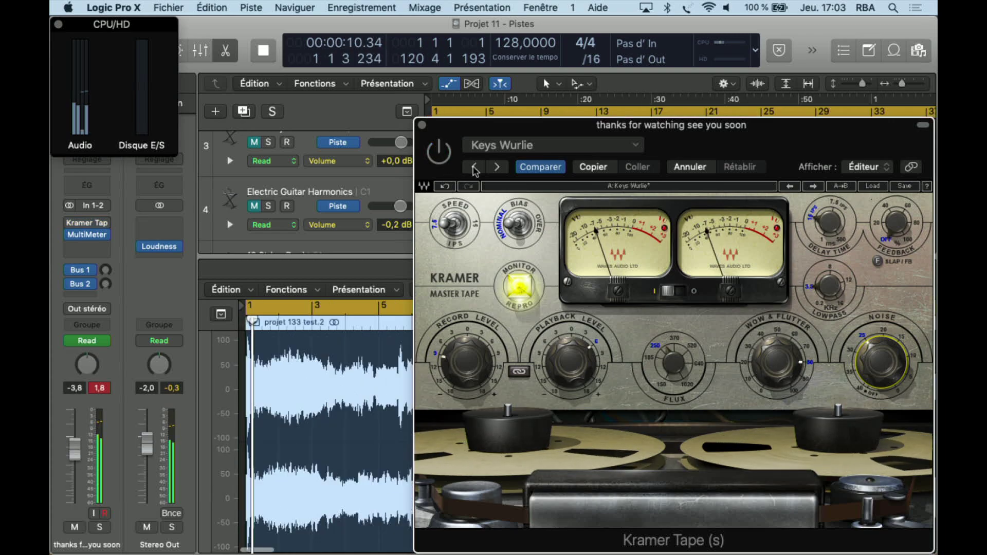
Compare the Daraboka preset with the bypassed sound, and load the Full Reset preset.
click(496, 166)
click(439, 154)
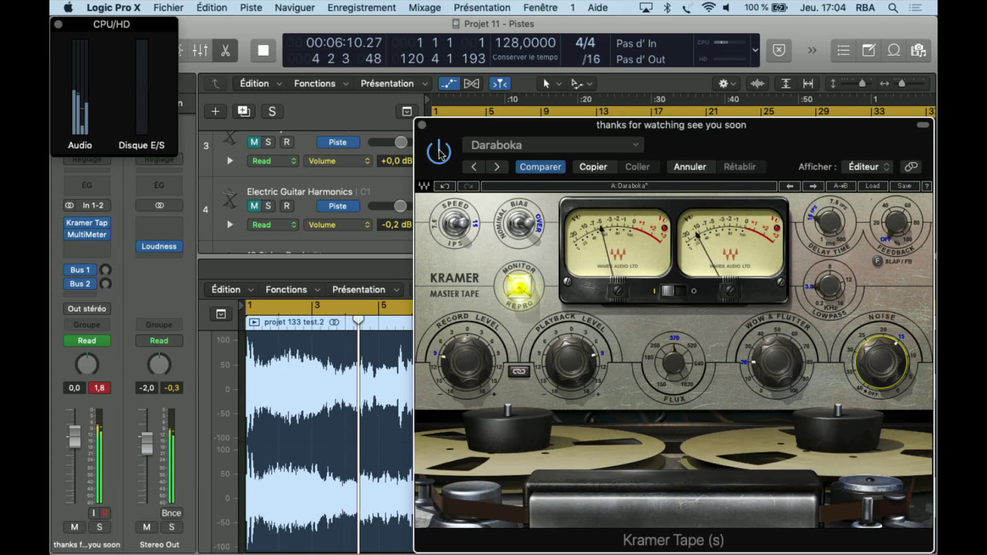
click(440, 153)
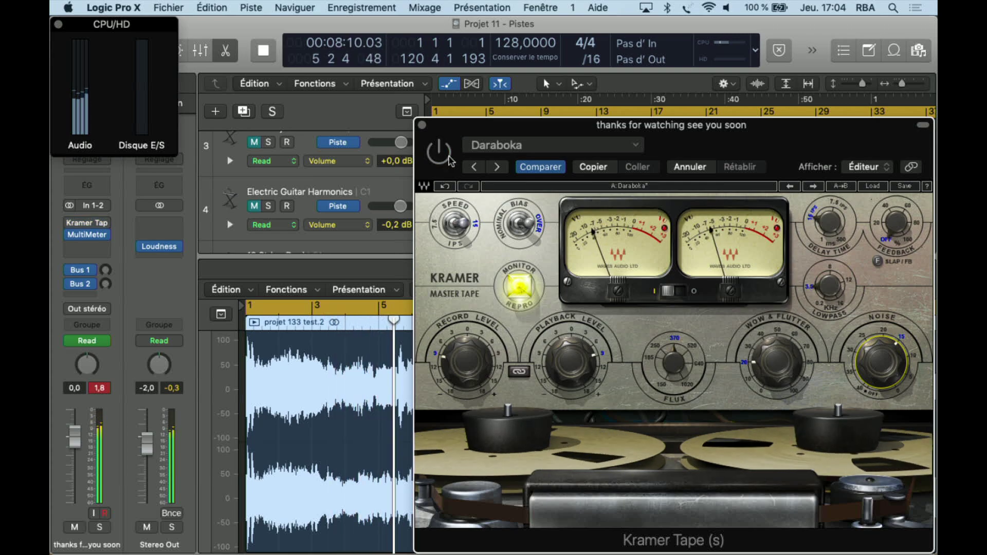
click(441, 156)
click(441, 157)
click(495, 166)
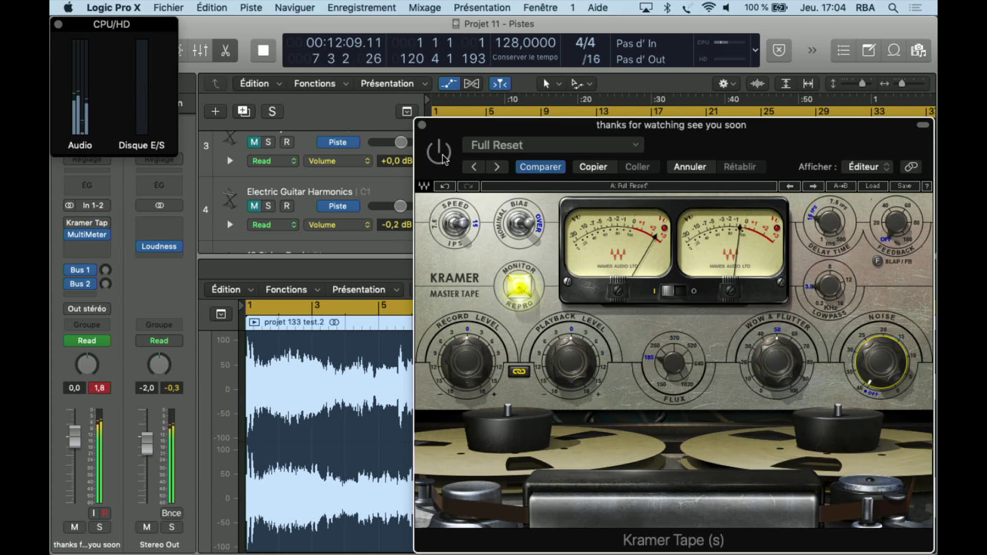